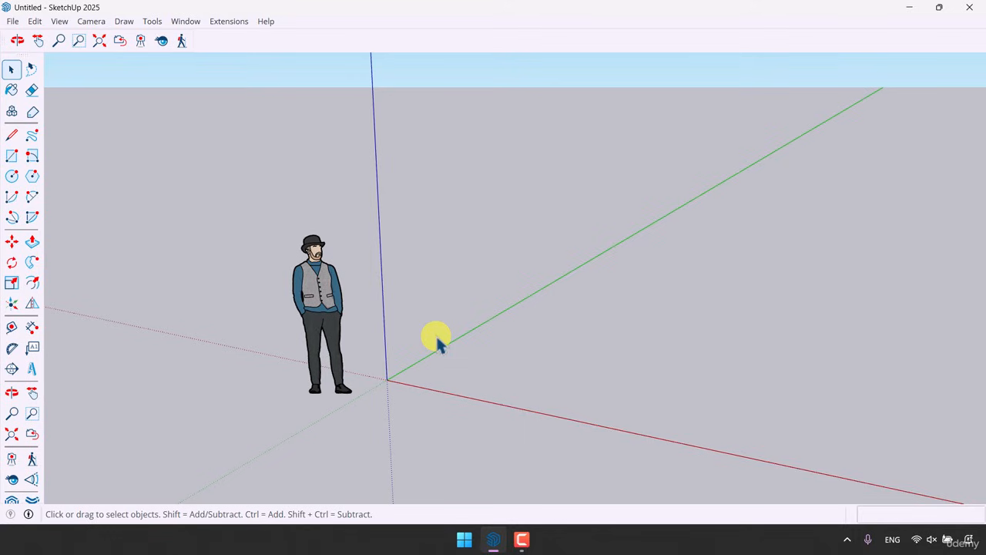
Show the Sandbox toolbar and dock it beside the camera tools
scroll(258, 326, down, 2)
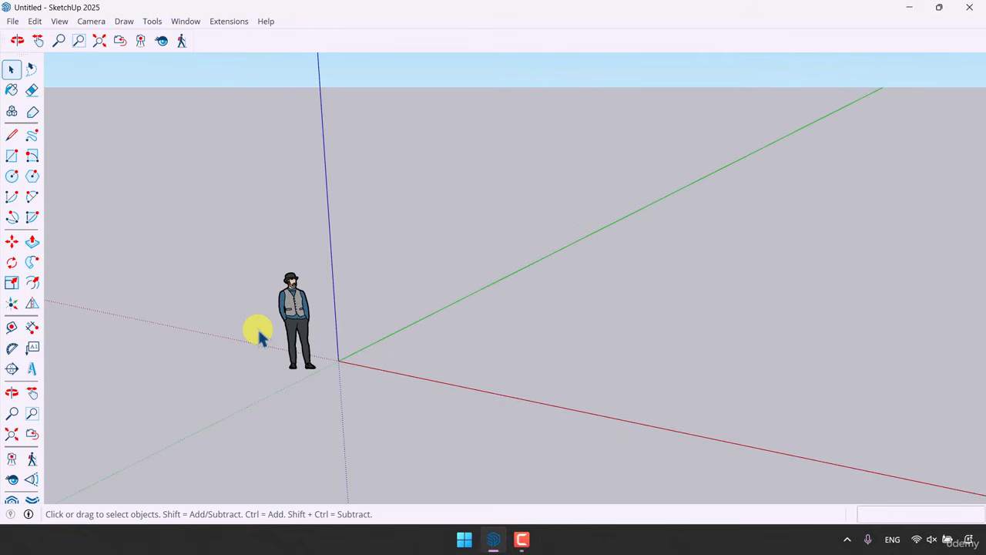
right_click(27, 56)
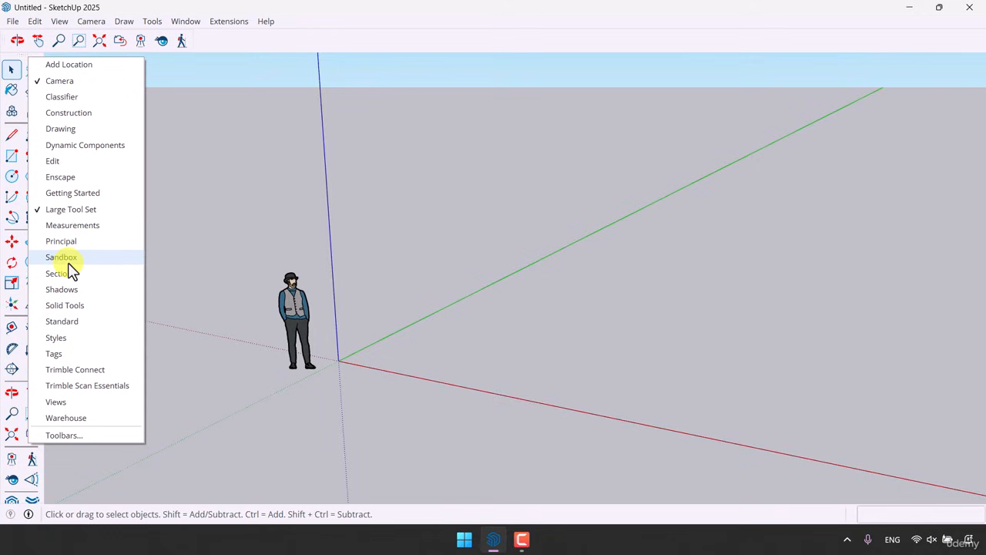
click(61, 18)
click(61, 20)
click(71, 41)
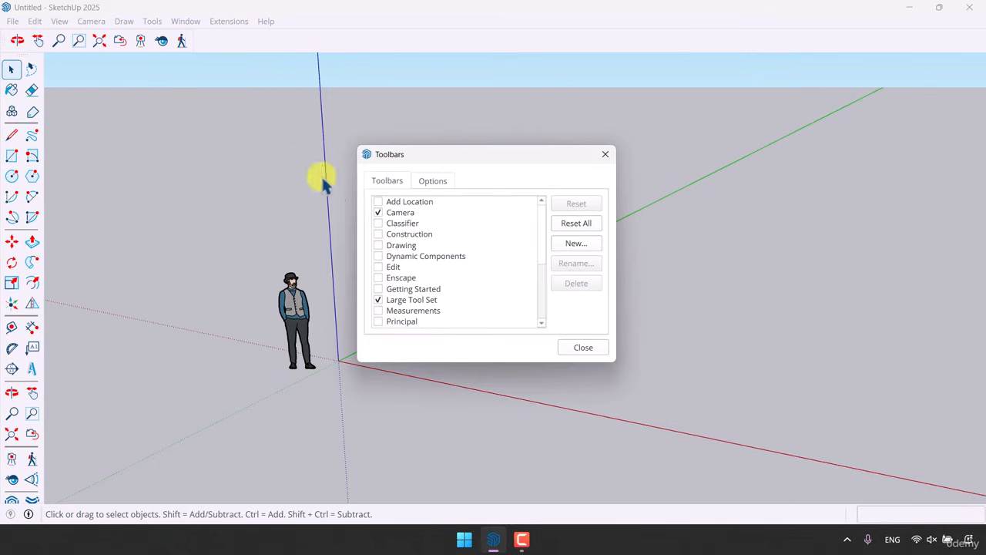
scroll(403, 262, down, 4)
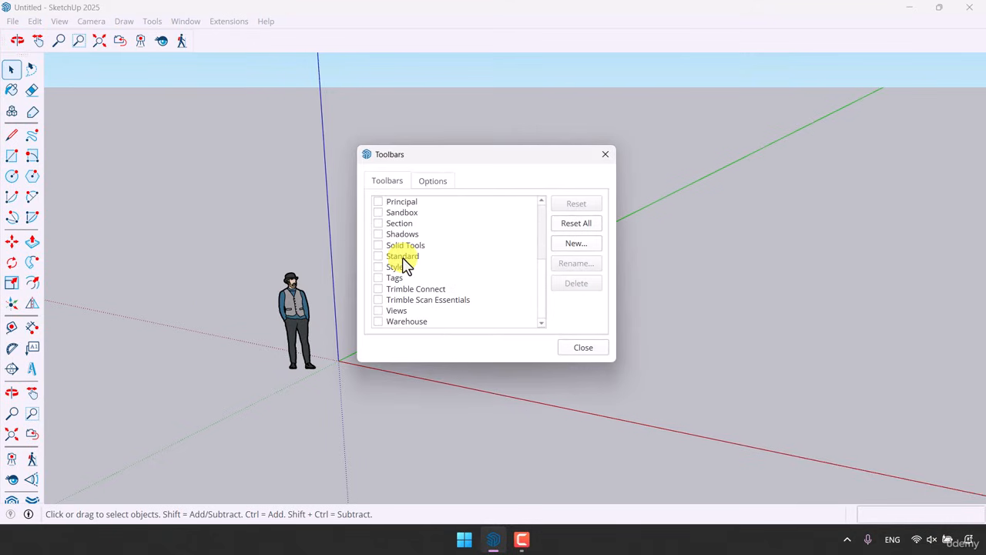
click(377, 213)
click(574, 347)
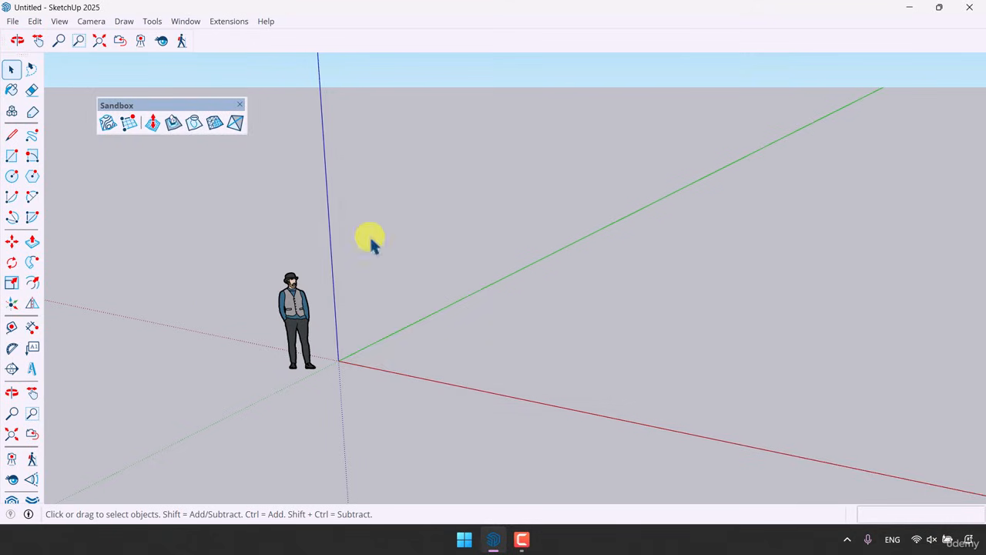
drag(119, 103, 213, 16)
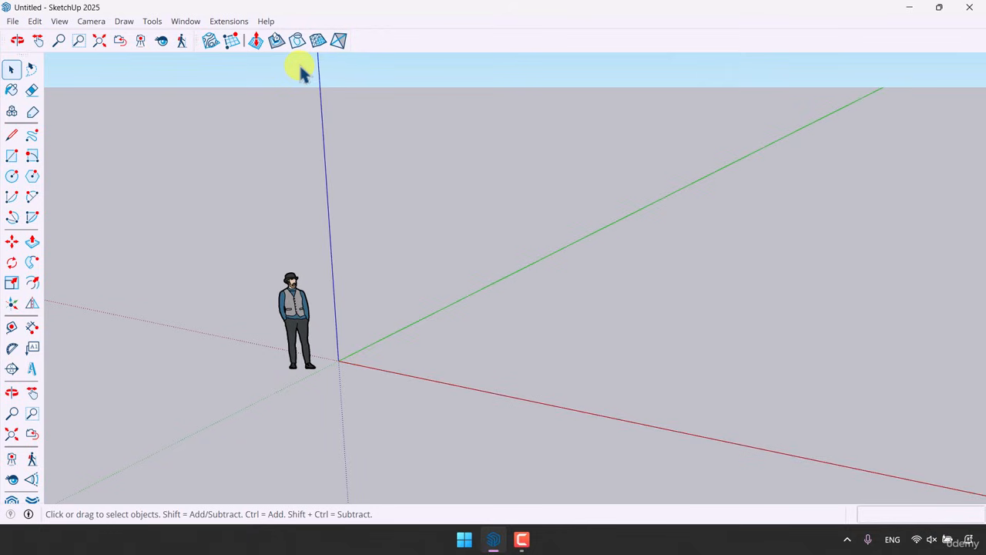
Create a 100 m by 100 m terrain grid from scratch starting at the origin along the green axis
click(235, 44)
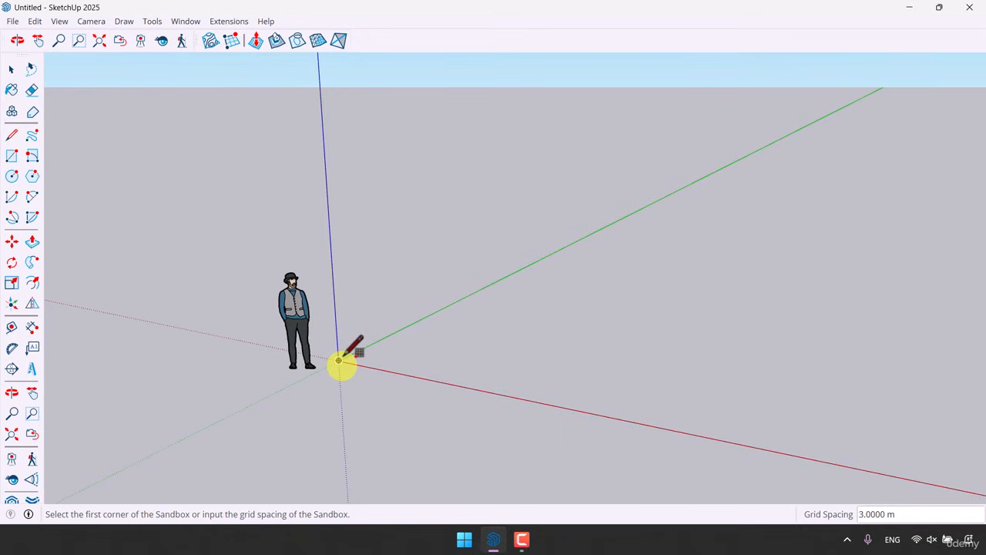
click(339, 360)
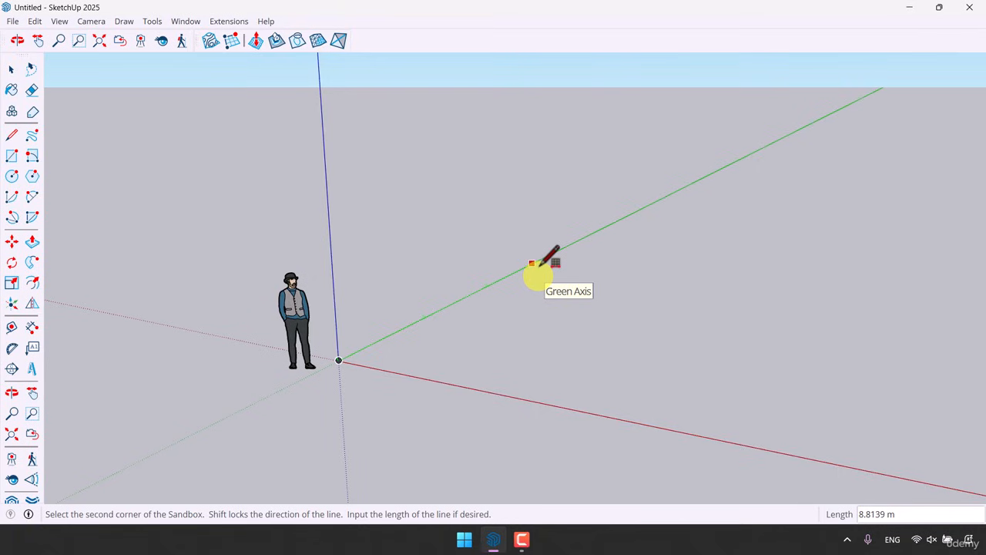
text(100)
key(Return)
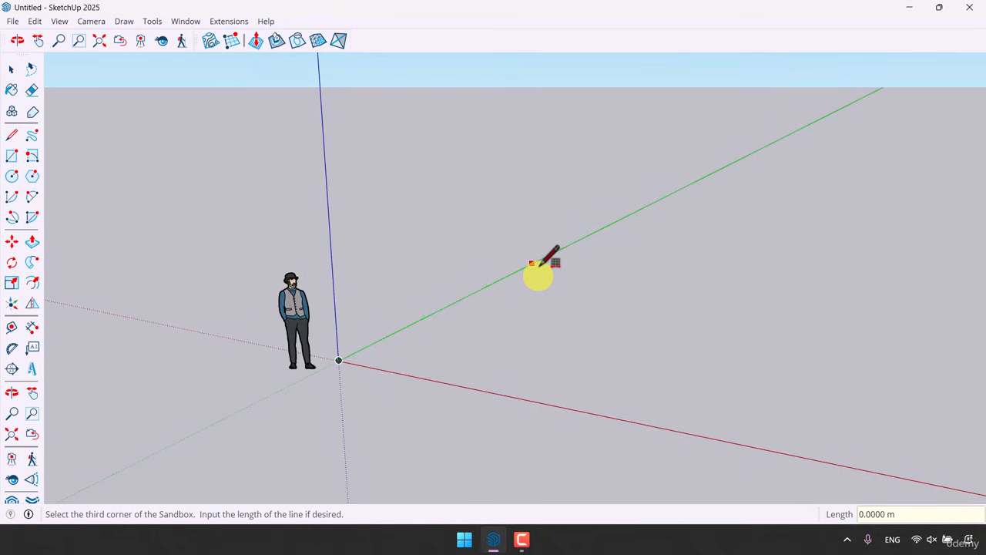
scroll(645, 285, down, 6)
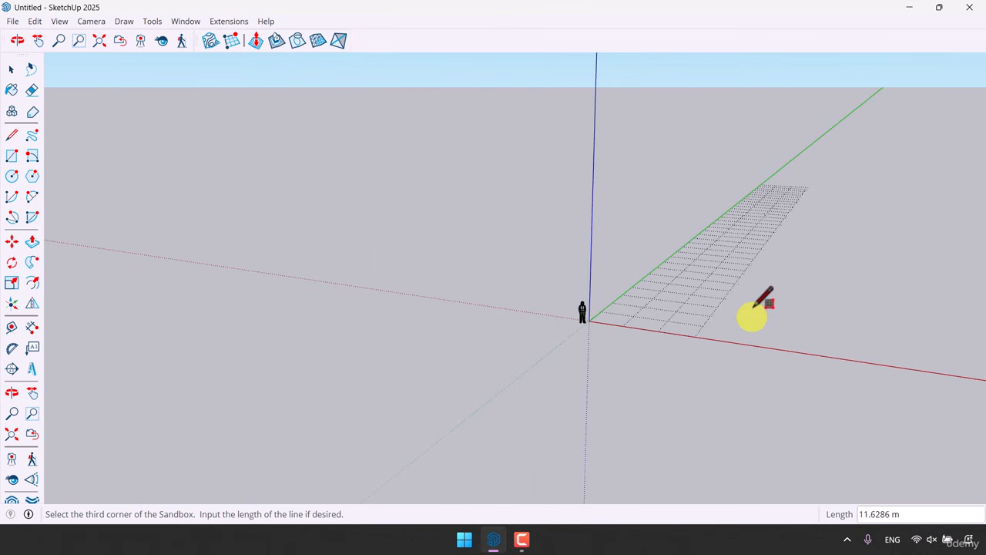
mouse_move(893, 358)
middle_down()
mouse_move(901, 362)
mouse_move(513, 341)
mouse_move(546, 401)
middle_up()
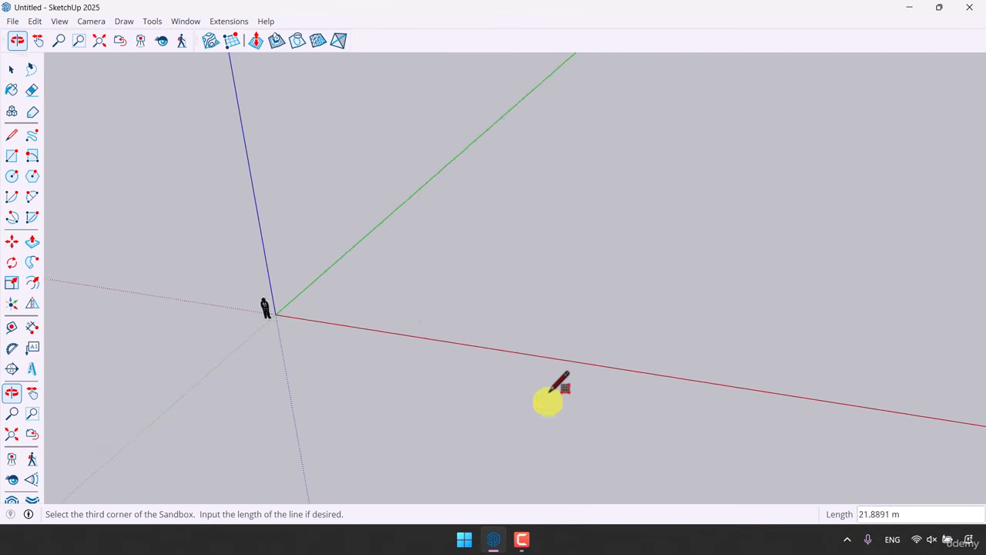
text(500)
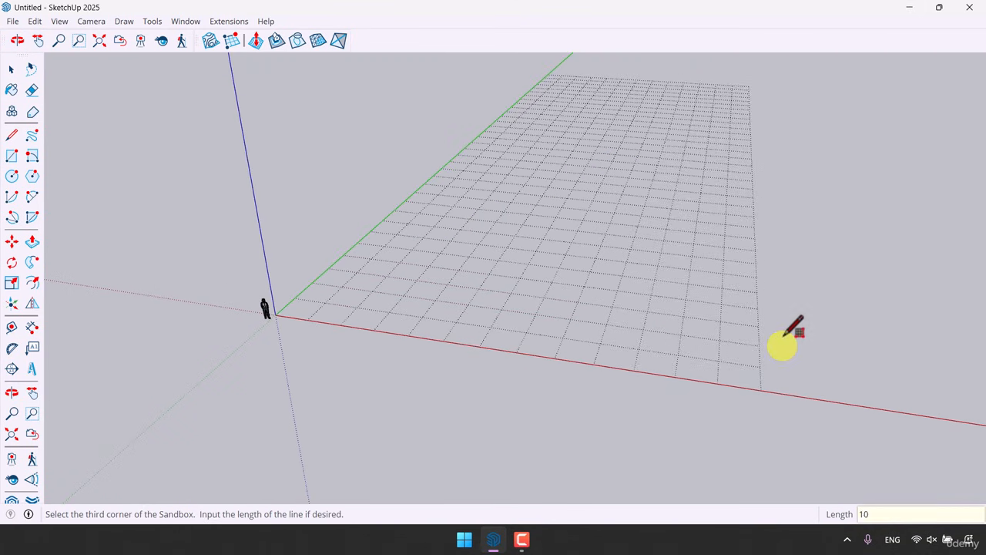
key(Return)
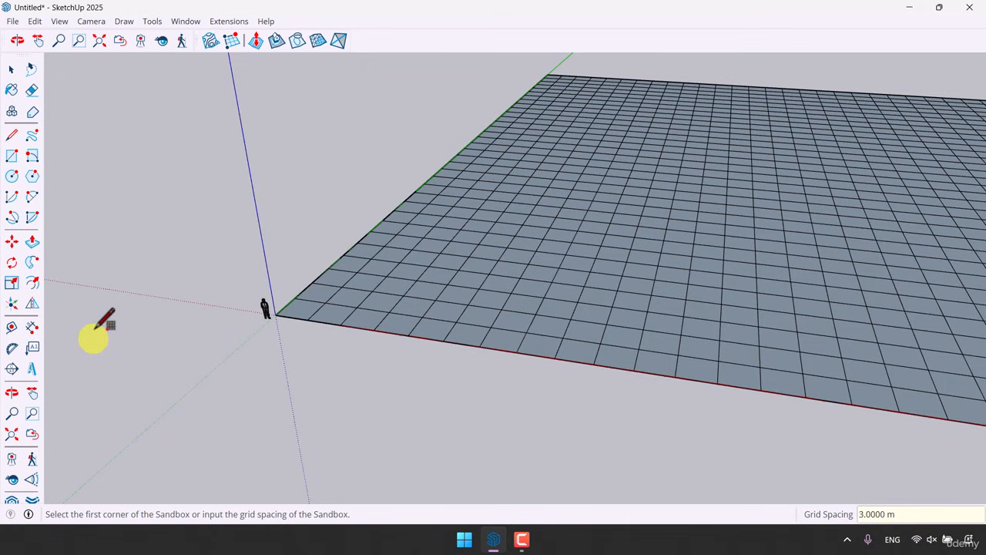
Select the sandbox terrain group and open it for editing
key(space)
scroll(88, 236, down, 5)
middle_drag(323, 247, 290, 330)
scroll(521, 396, up, 3)
middle_drag(522, 396, 565, 390)
click(565, 390)
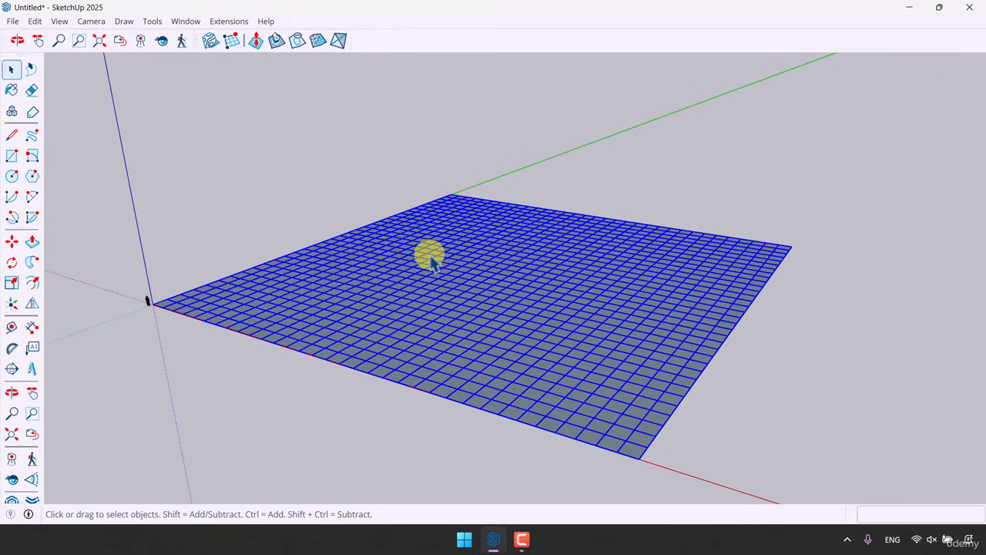
right_click(521, 286)
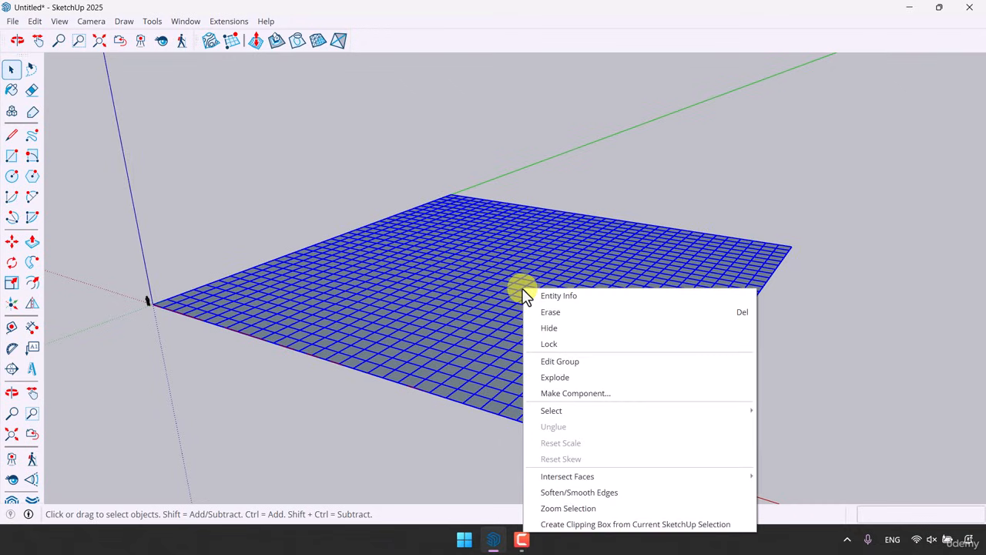
click(577, 362)
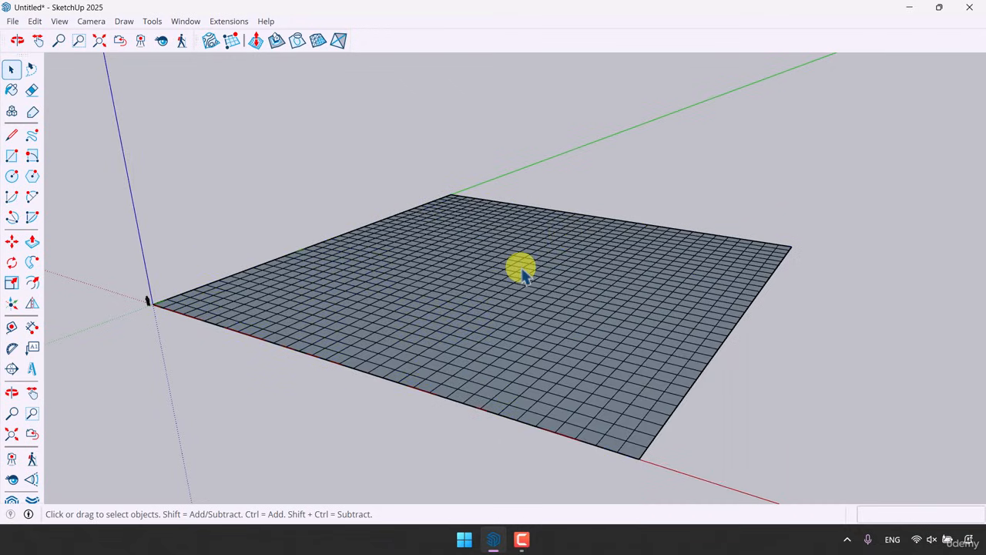
Select the whole terrain mesh and reverse its faces
triple_click(332, 343)
scroll(466, 360, up, 3)
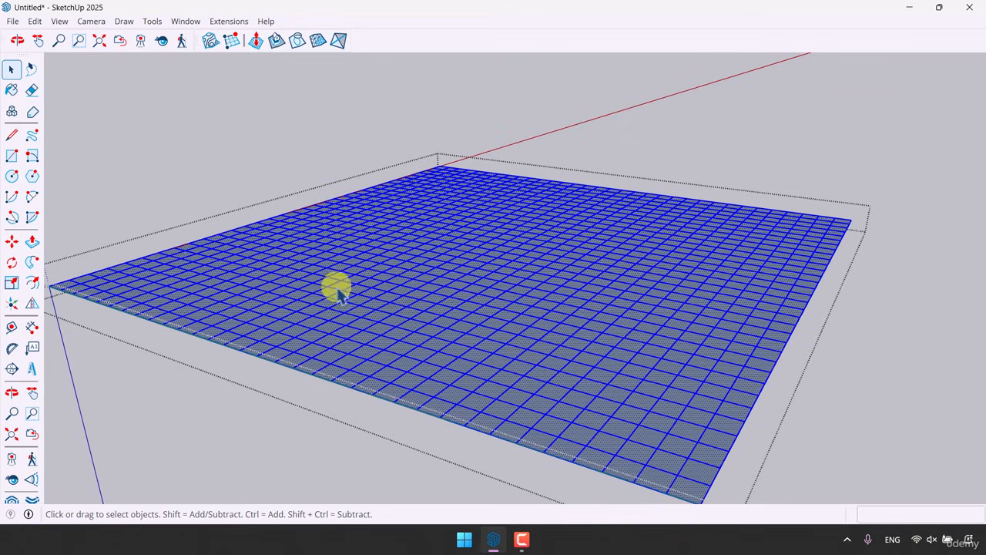
right_click(492, 281)
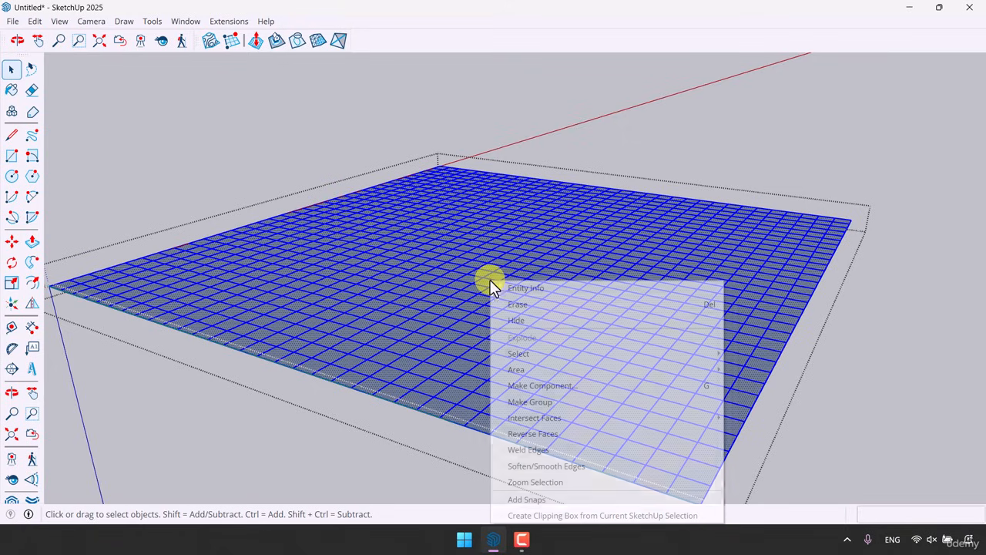
click(553, 433)
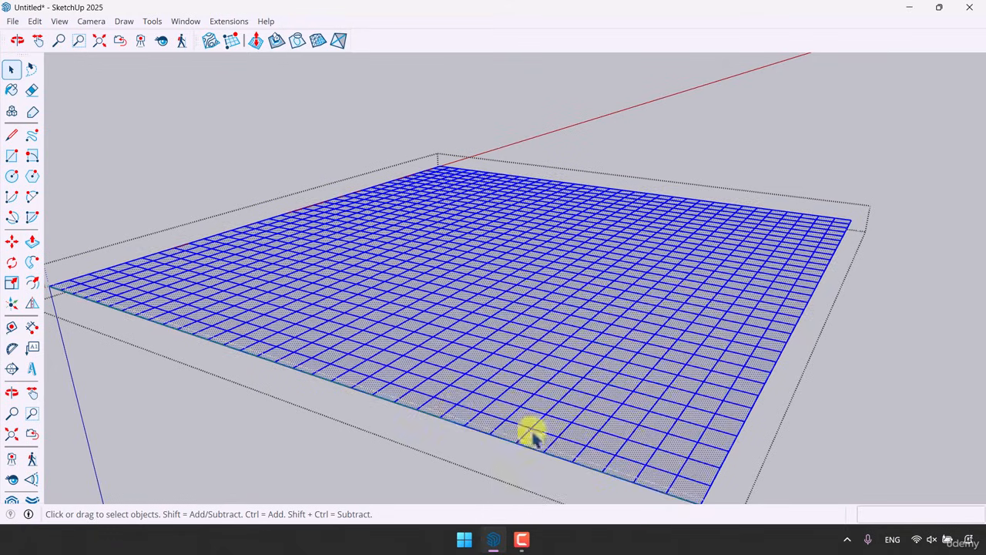
Raise a hill about 20 m high near the origin corner using Smoove with a 26 m radius
scroll(529, 370, down, 3)
click(772, 379)
middle_drag(772, 379, 554, 412)
middle_drag(551, 453, 485, 439)
double_click(430, 315)
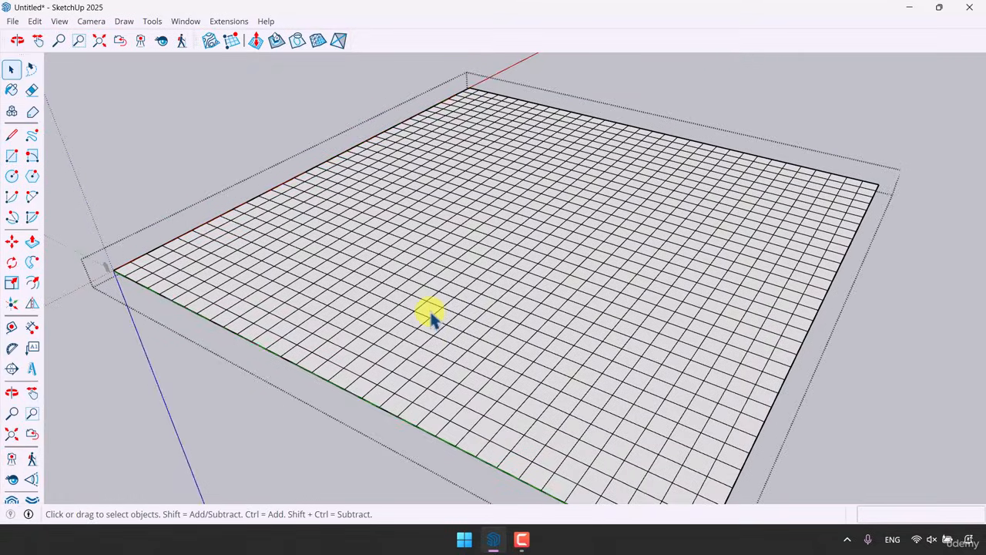
scroll(430, 315, down, 3)
middle_drag(418, 312, 542, 251)
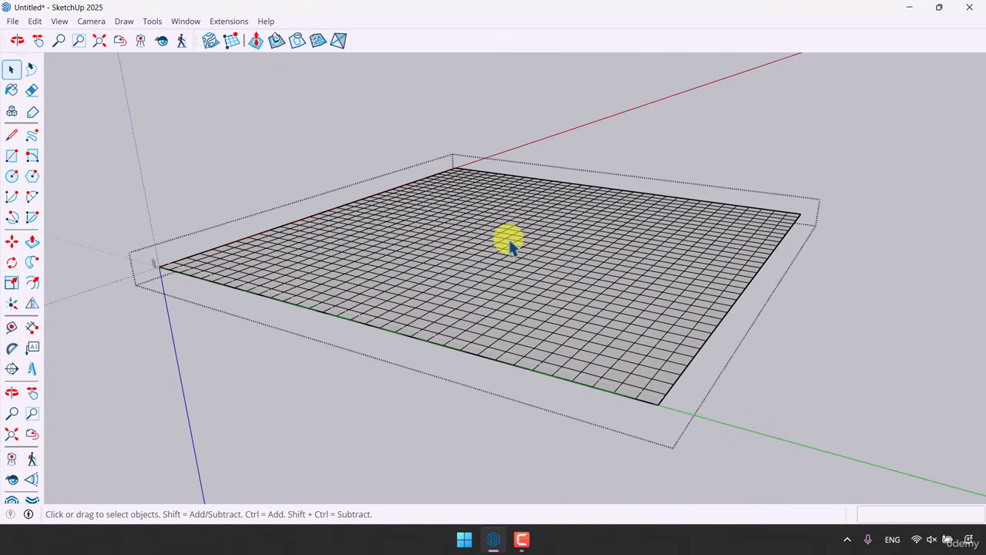
middle_drag(429, 198, 498, 257)
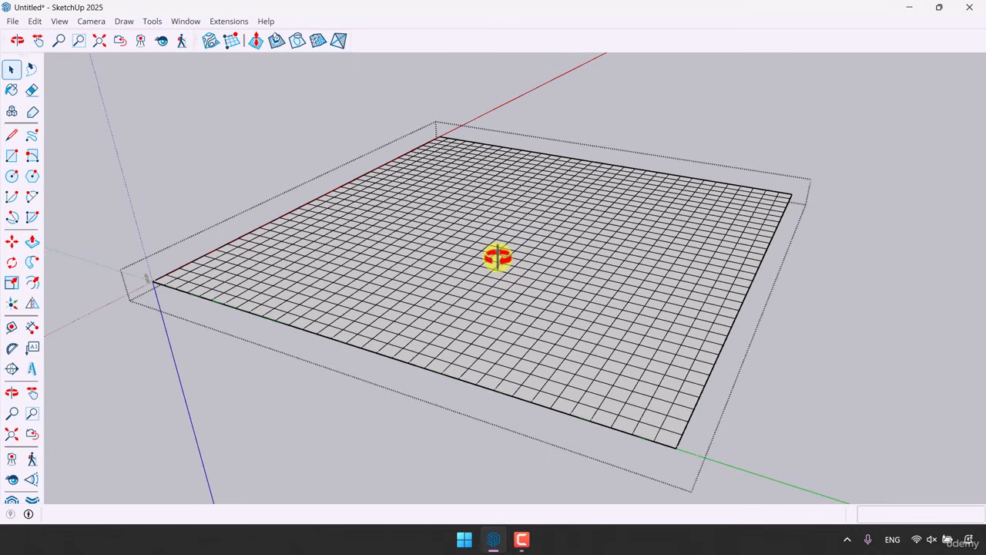
click(257, 42)
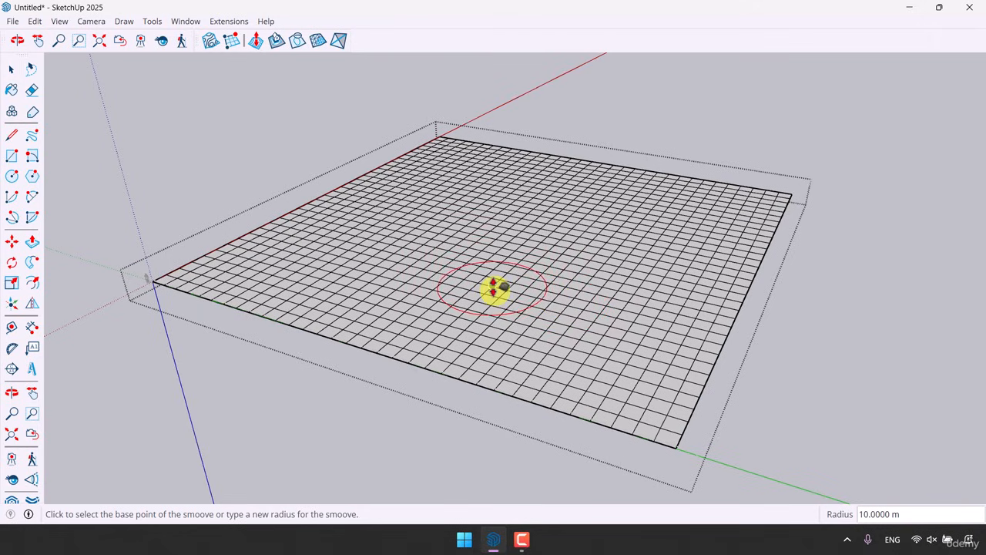
text(40)
key(Return)
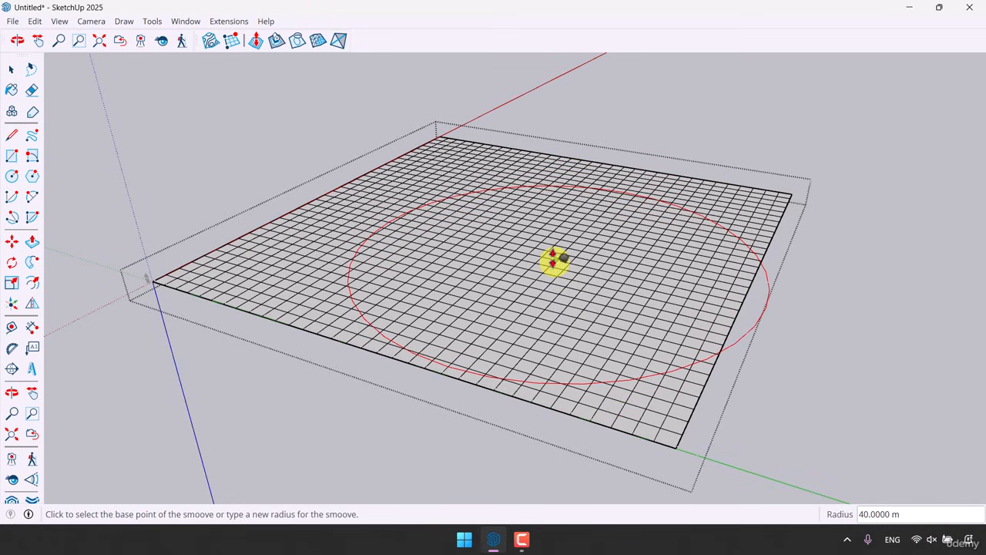
text(26)
key(Return)
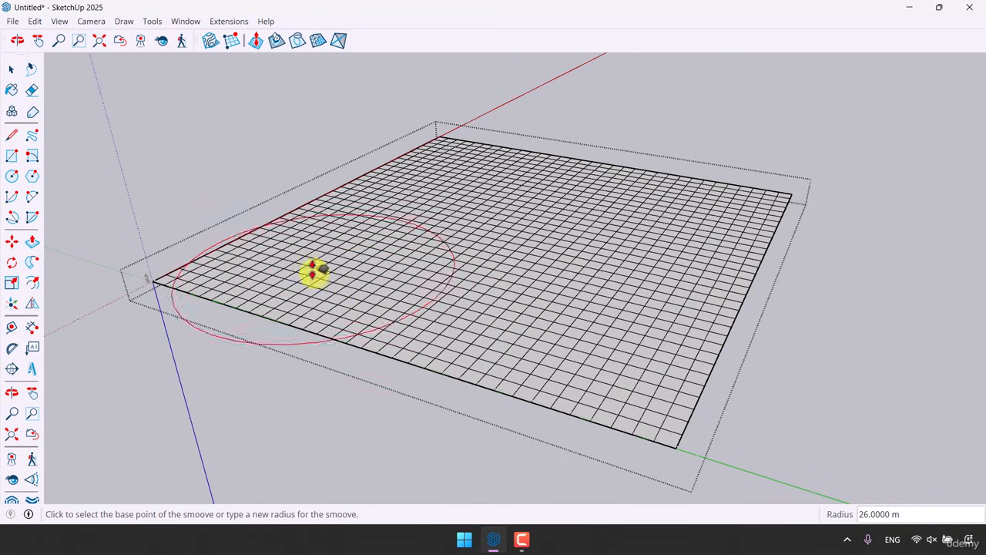
click(266, 264)
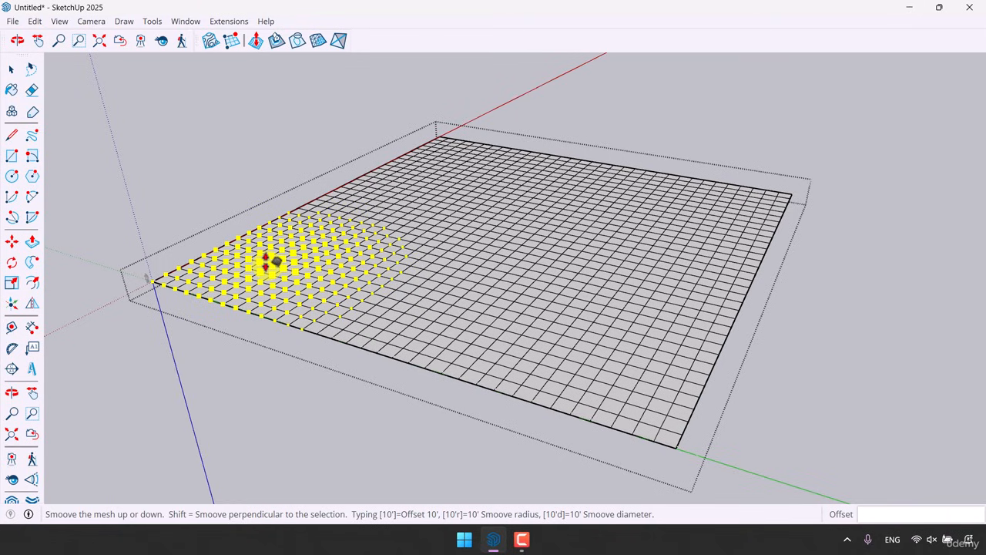
click(270, 262)
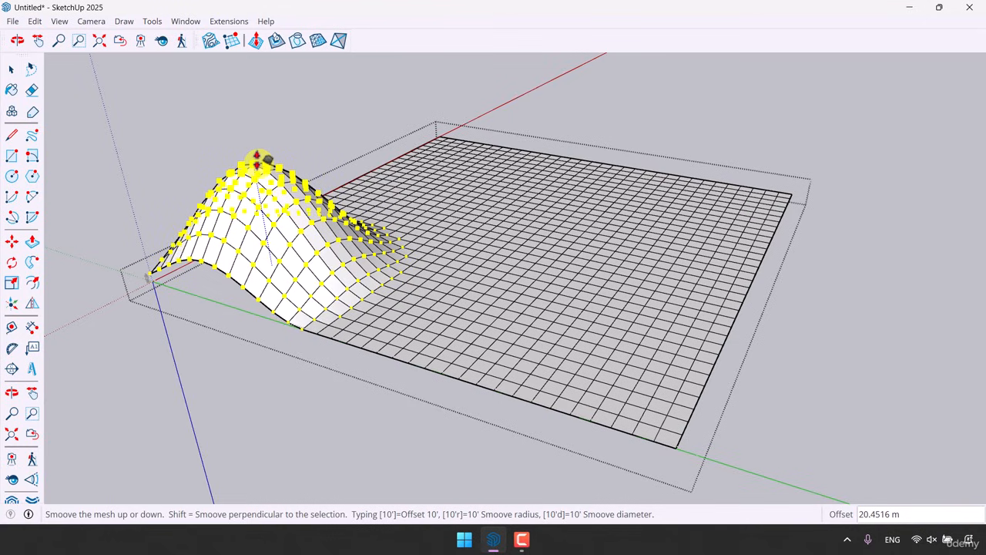
key(Return)
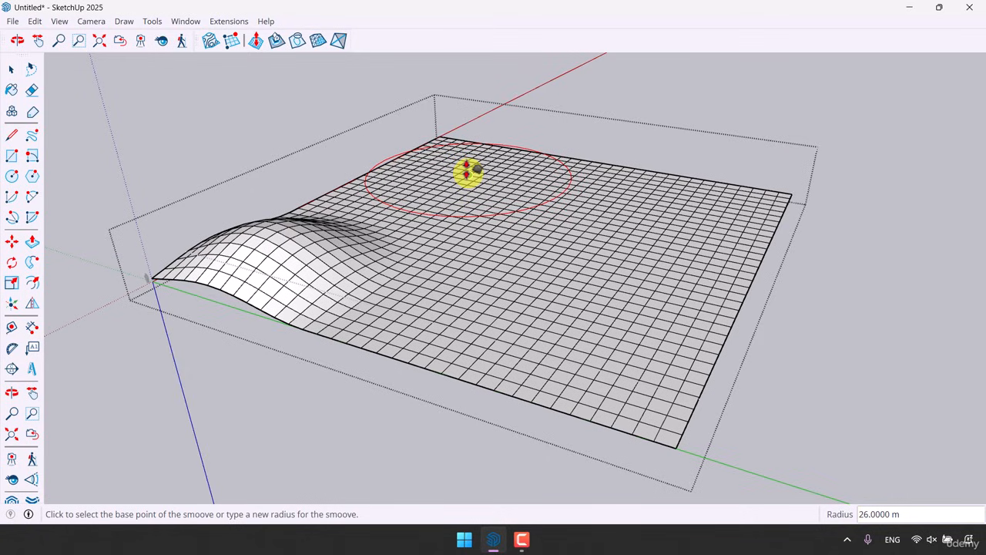
Raise a second hill 15 m high near the far edge using Smoove with a 32 m radius
key(Return)
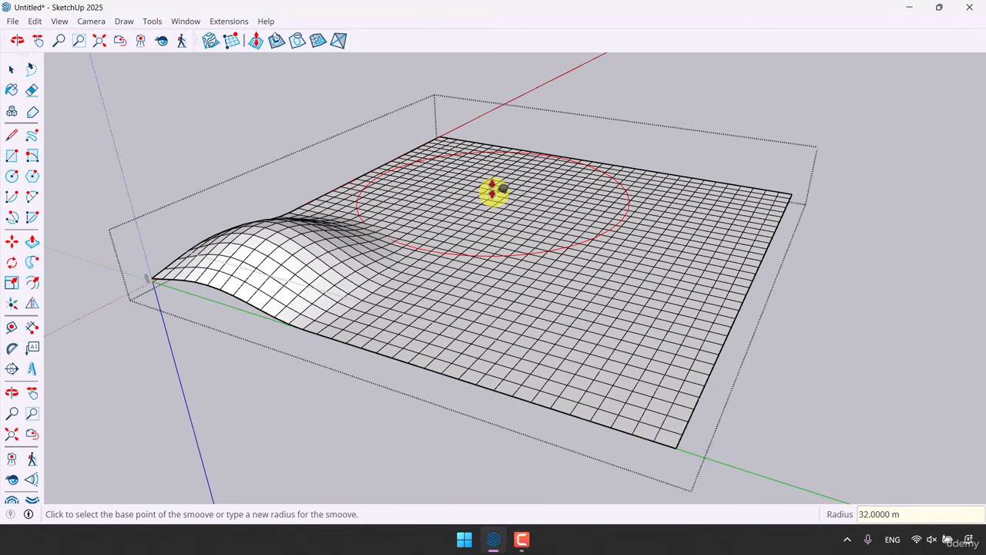
click(462, 165)
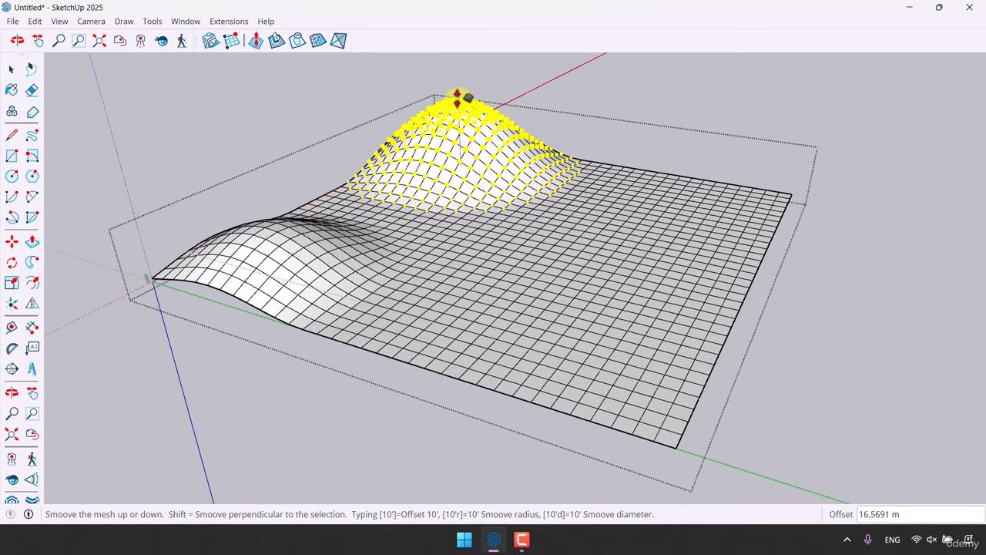
text(15)
key(Return)
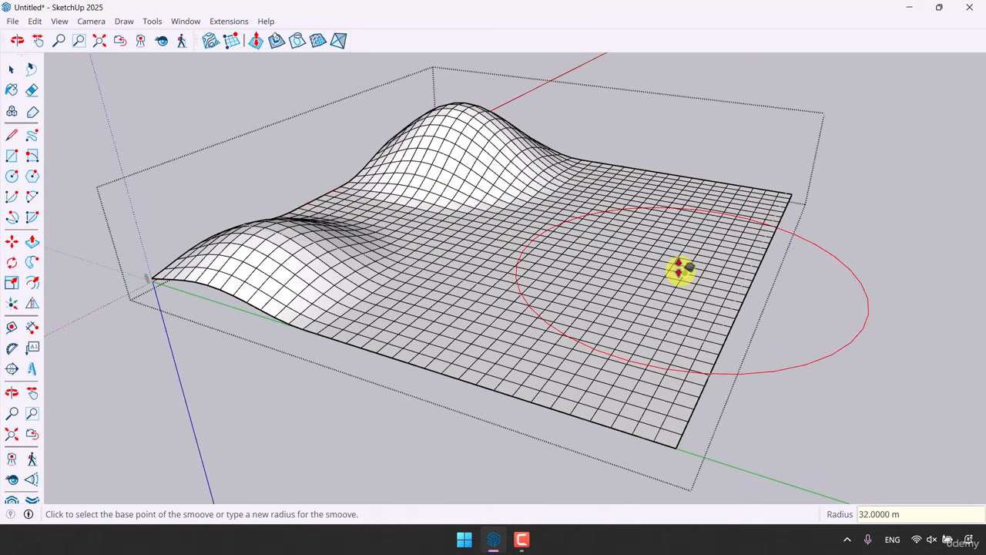
Raise a third hill 12 m high between the two hills using Smoove with a 22 m radius
text(22)
key(Return)
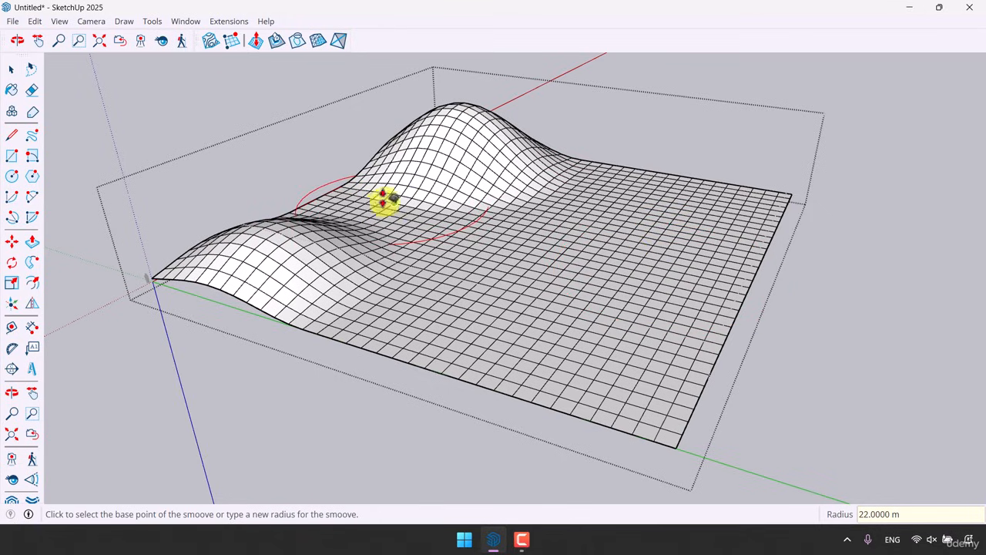
click(362, 211)
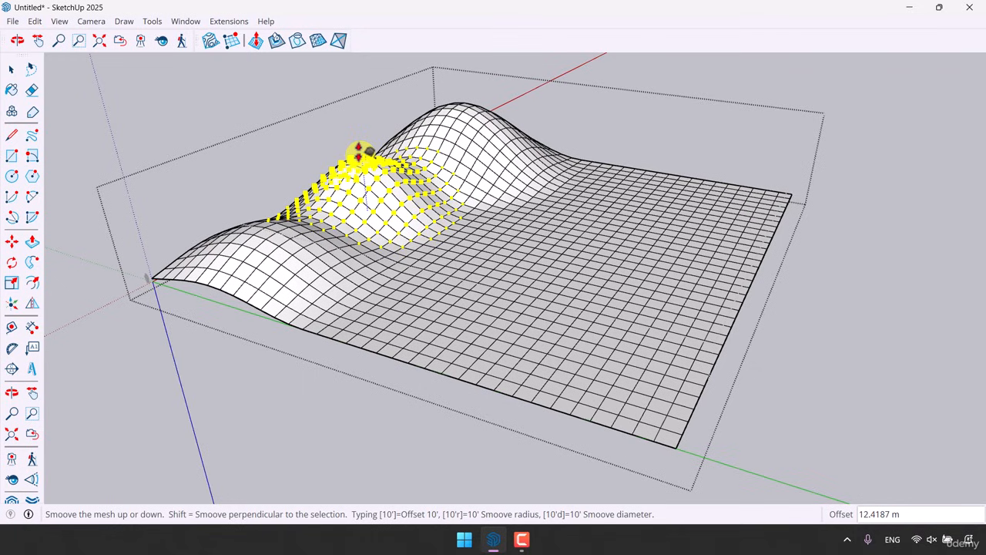
click(359, 152)
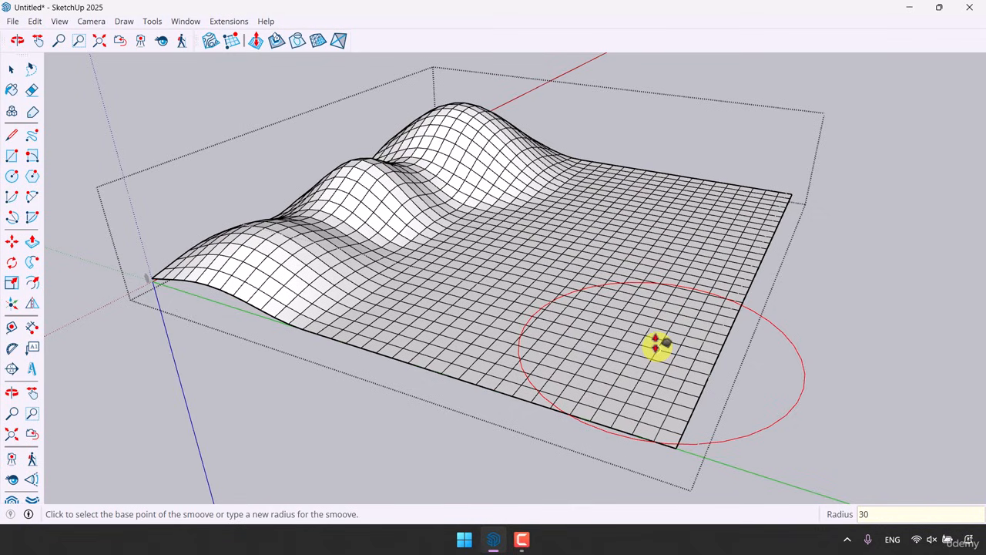
Raise two more hills about 12 m high near the far corner and right edge using Smoove with a 30 m radius
key(Return)
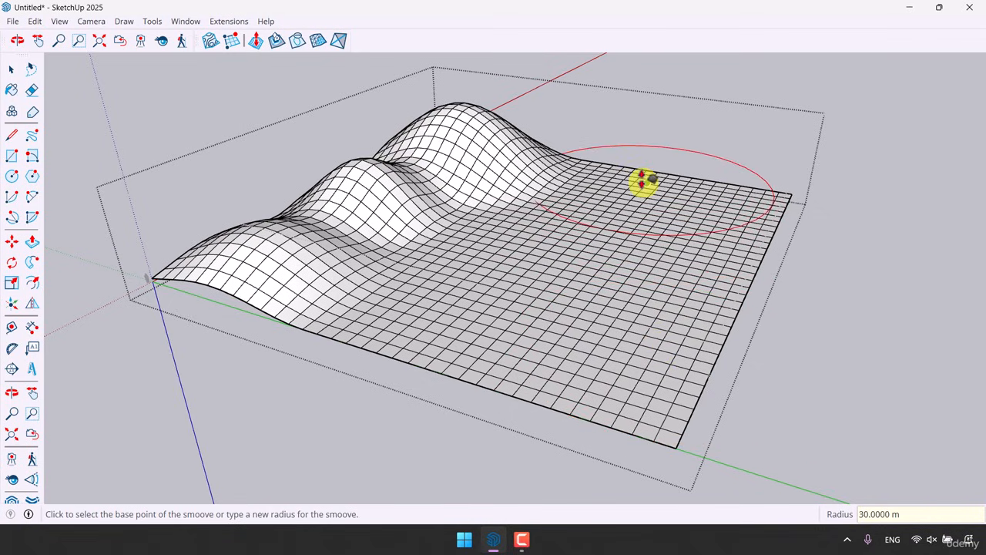
click(647, 182)
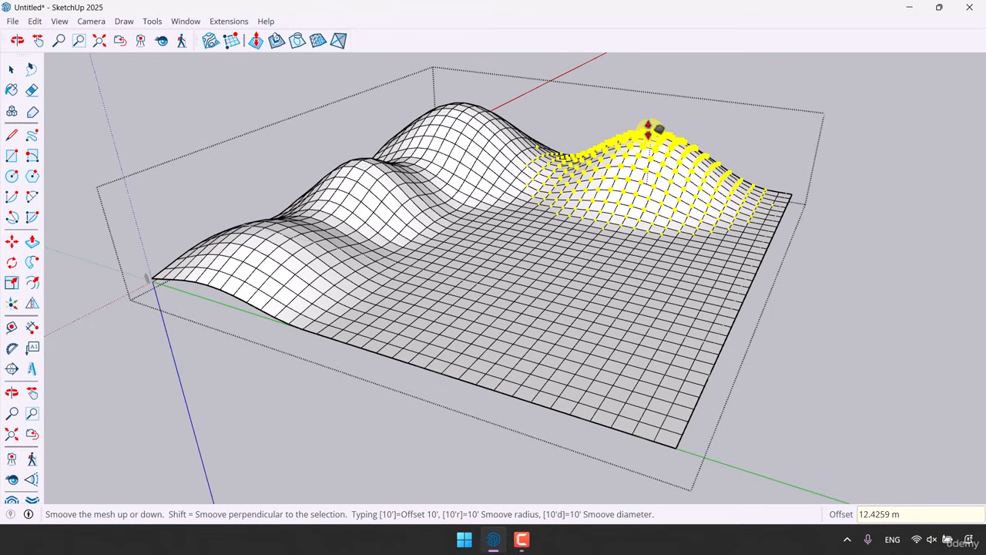
click(649, 131)
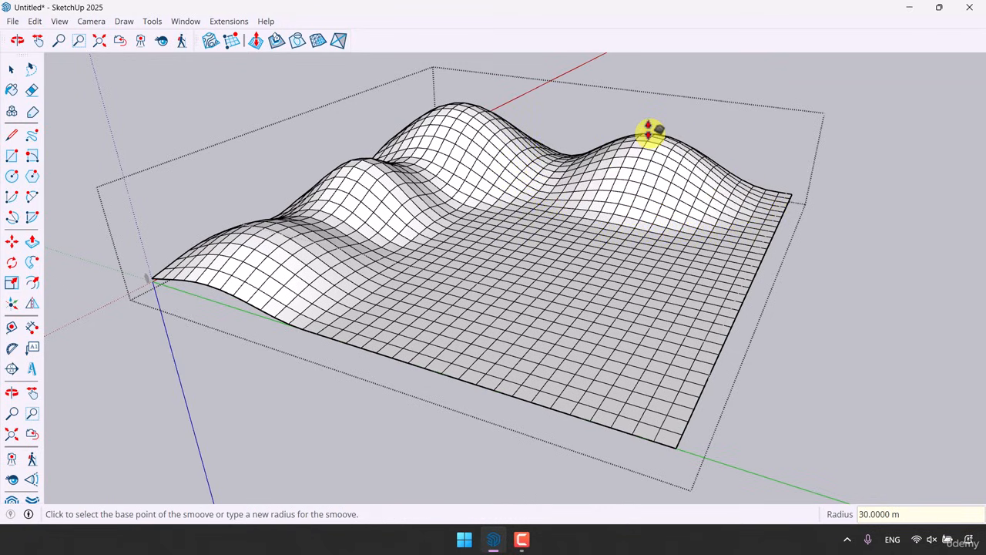
click(738, 253)
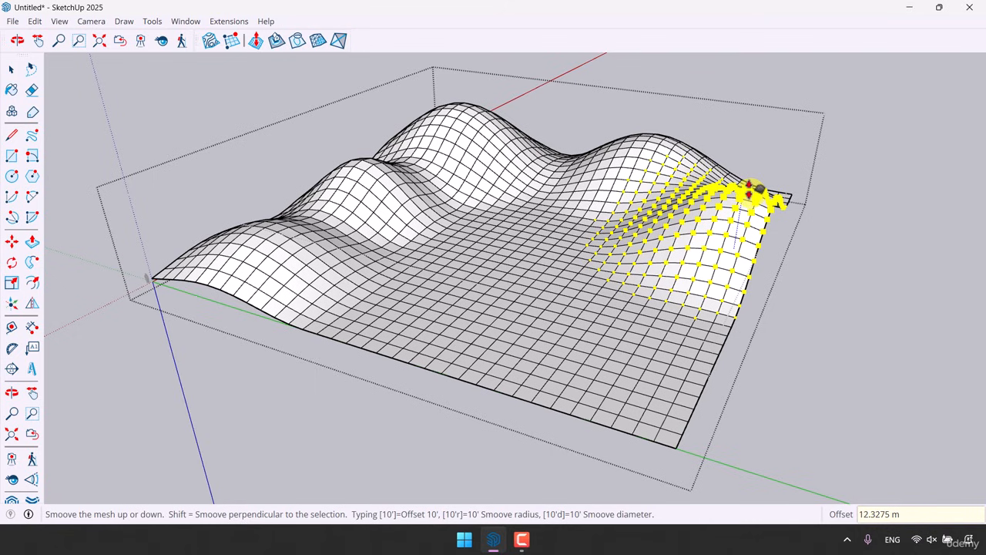
click(757, 188)
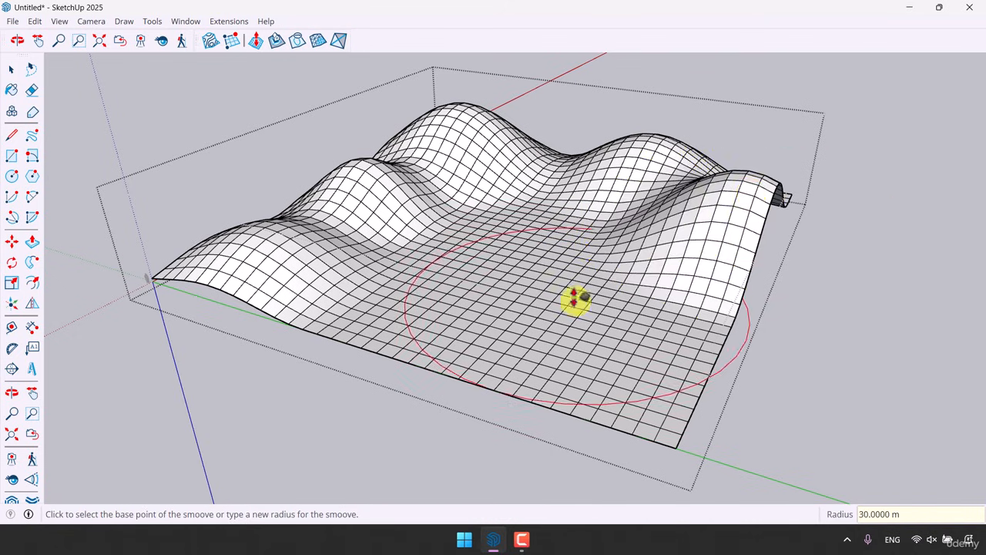
Raise the mesh near the front-right edge by 2 m using Smoove
middle_drag(577, 295, 659, 273)
click(665, 259)
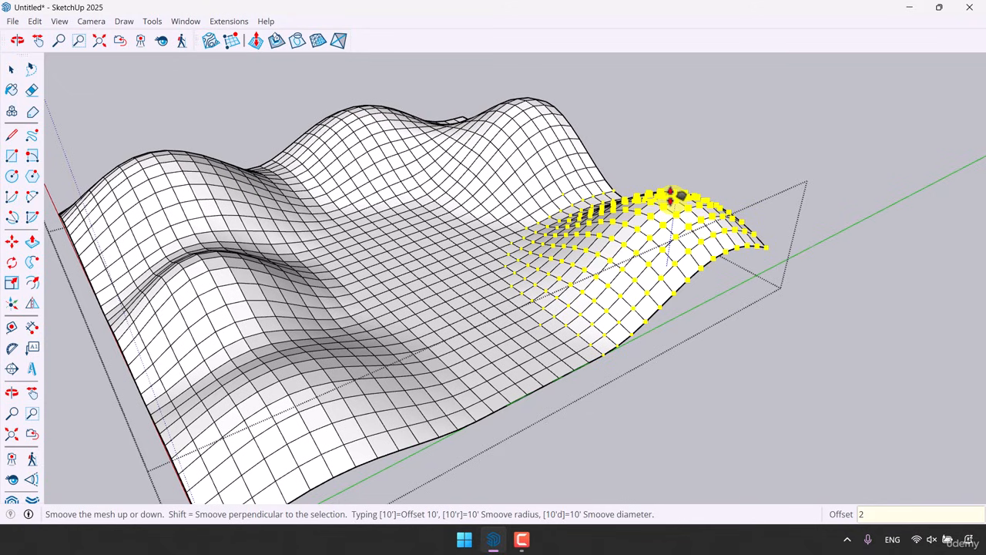
text(2)
key(Return)
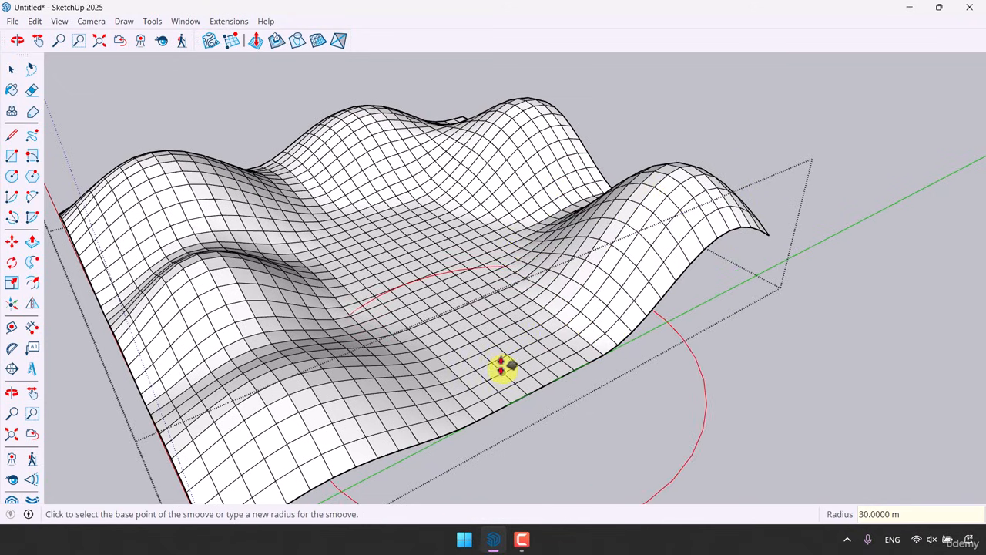
Raise a 9 m hill in the low area near the front edge using Smoove
click(502, 368)
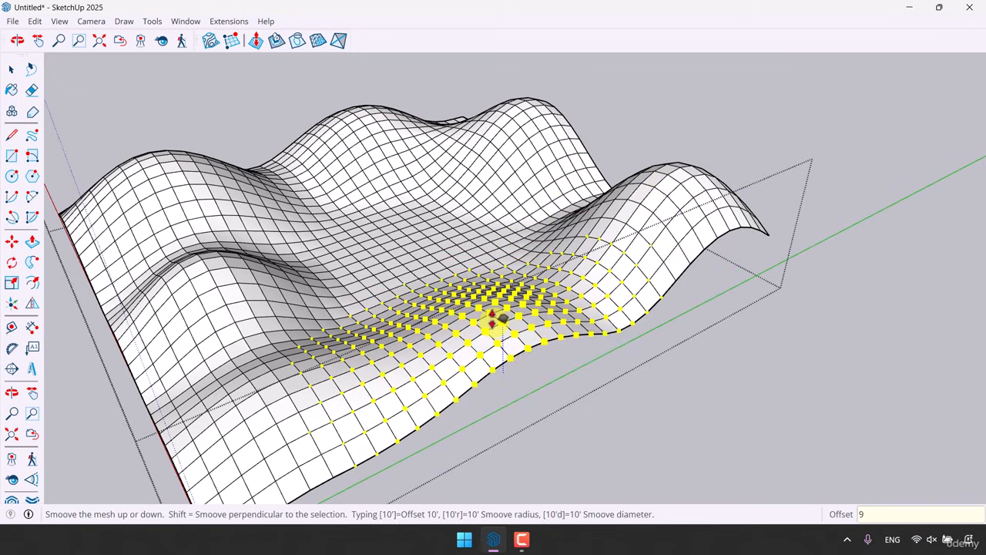
text(9)
key(Return)
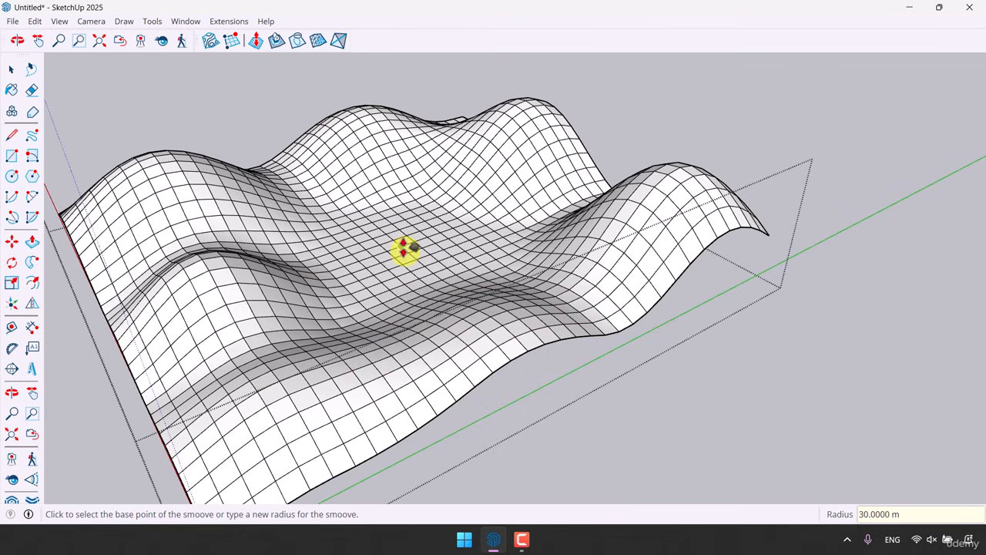
Raise a hill about 6 m high in the central hollow using Smoove
click(404, 248)
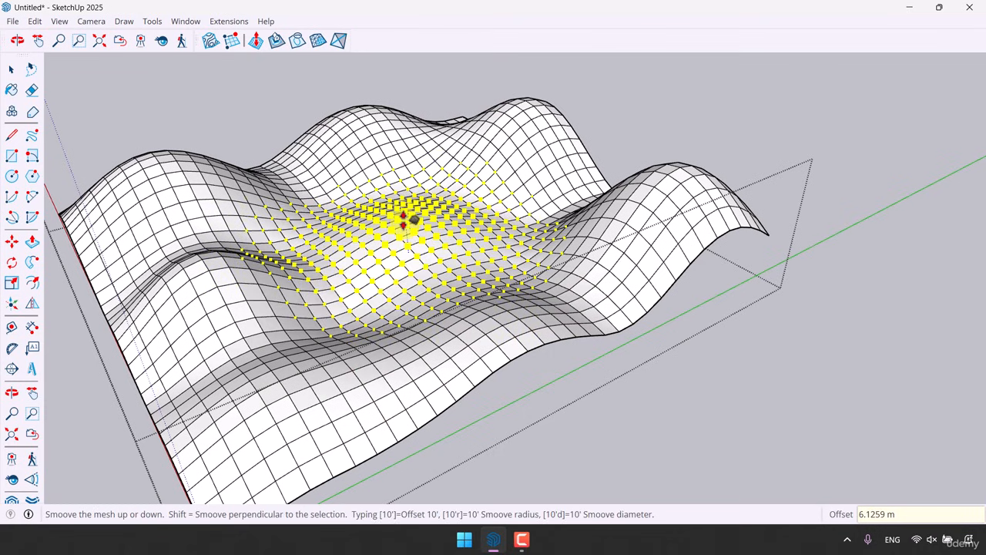
click(405, 222)
key(space)
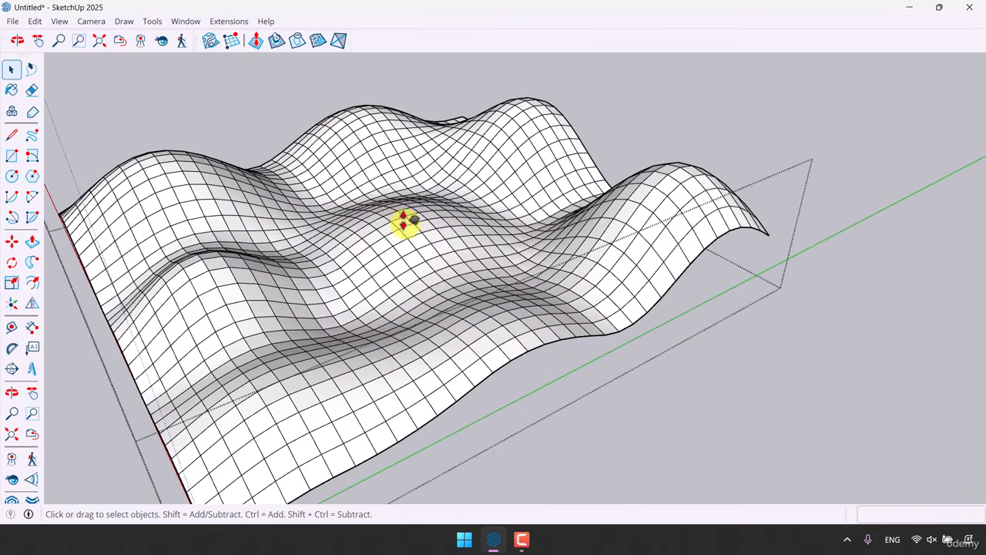
Orbit and zoom around the terrain to inspect the sculpted hills from several angles
mouse_move(403, 223)
middle_down()
mouse_move(447, 245)
mouse_move(268, 228)
mouse_move(169, 200)
mouse_move(411, 220)
mouse_move(383, 279)
mouse_move(737, 257)
mouse_move(519, 285)
mouse_move(378, 288)
mouse_move(438, 272)
middle_up()
scroll(412, 220, up, 4)
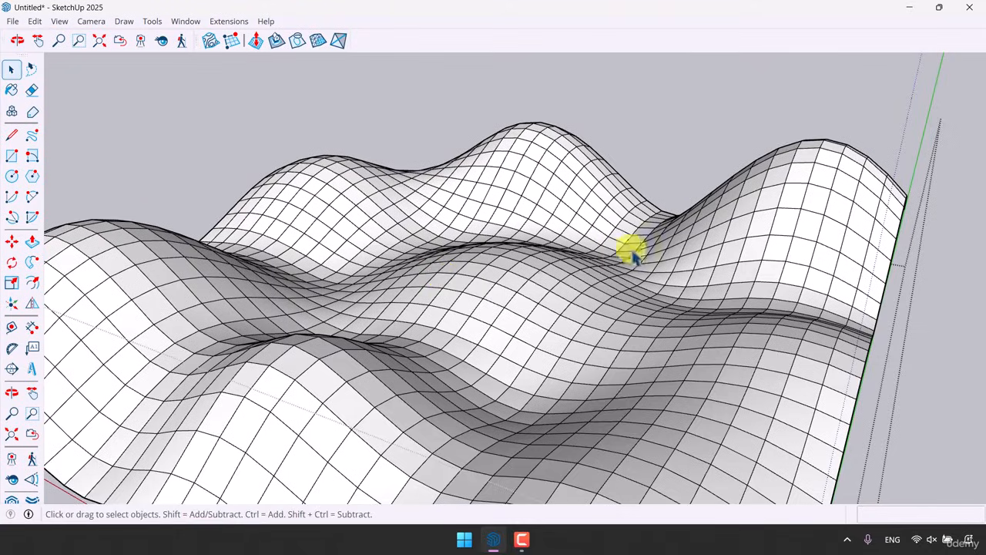
scroll(632, 251, down, 10)
mouse_move(632, 251)
middle_down()
mouse_move(583, 266)
mouse_move(749, 330)
mouse_move(645, 325)
mouse_move(551, 271)
mouse_move(523, 285)
mouse_move(488, 158)
mouse_move(348, 229)
mouse_move(264, 219)
mouse_move(352, 198)
mouse_move(482, 286)
mouse_move(508, 259)
middle_up()
scroll(748, 330, up, 5)
scroll(553, 279, down, 3)
scroll(454, 359, up, 3)
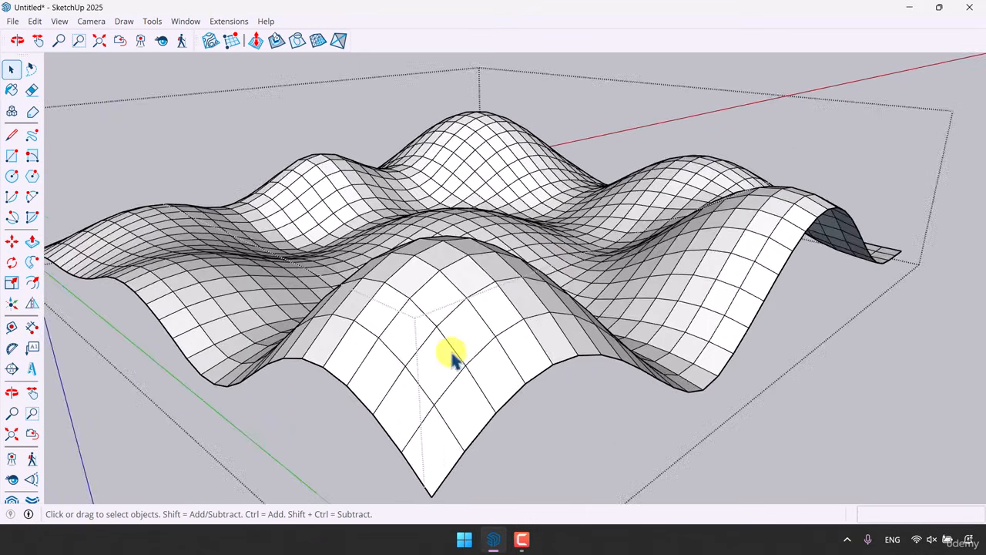
middle_drag(455, 358, 442, 335)
scroll(495, 308, down, 2)
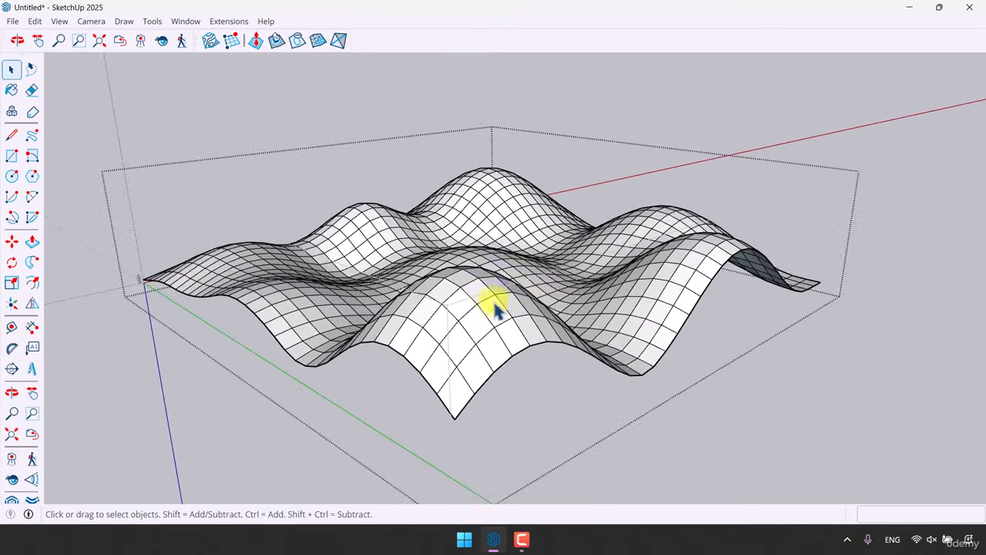
mouse_move(495, 309)
middle_down()
mouse_move(524, 233)
mouse_move(511, 233)
mouse_move(634, 269)
mouse_move(491, 233)
mouse_move(336, 228)
mouse_move(258, 267)
mouse_move(217, 308)
middle_up()
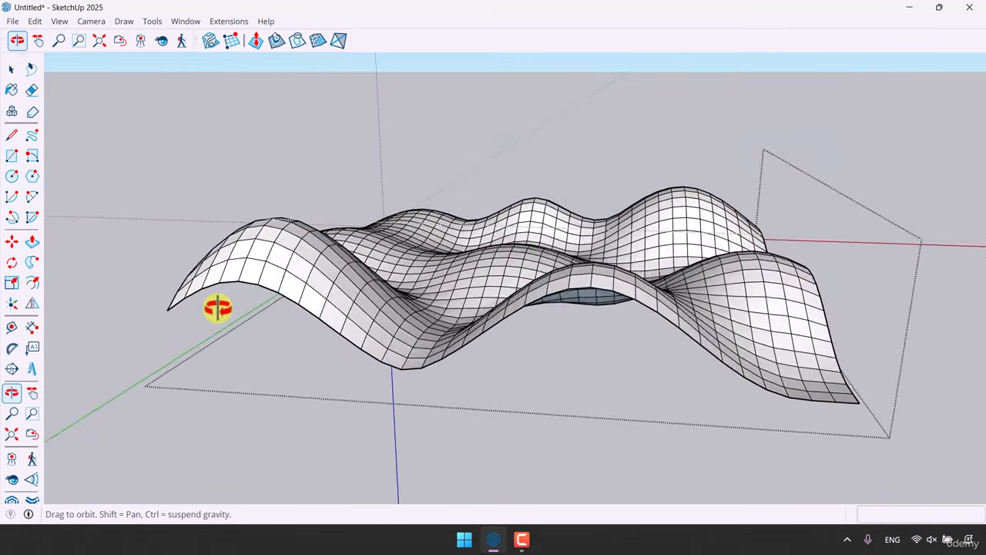
mouse_move(218, 308)
mouse_down()
mouse_move(235, 262)
mouse_move(332, 332)
mouse_move(426, 342)
mouse_move(467, 313)
mouse_move(548, 321)
mouse_move(539, 379)
mouse_move(467, 241)
mouse_up()
key(space)
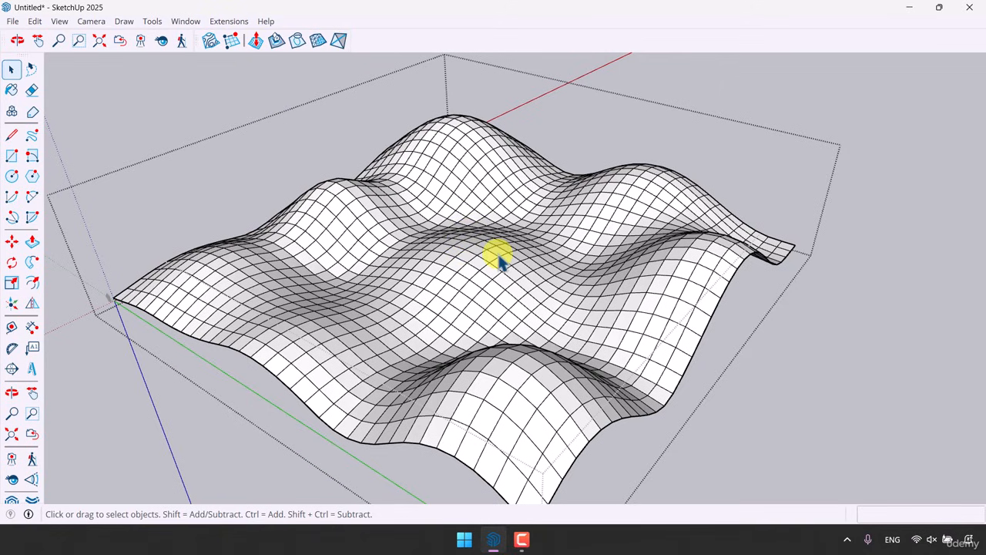
scroll(534, 271, down, 2)
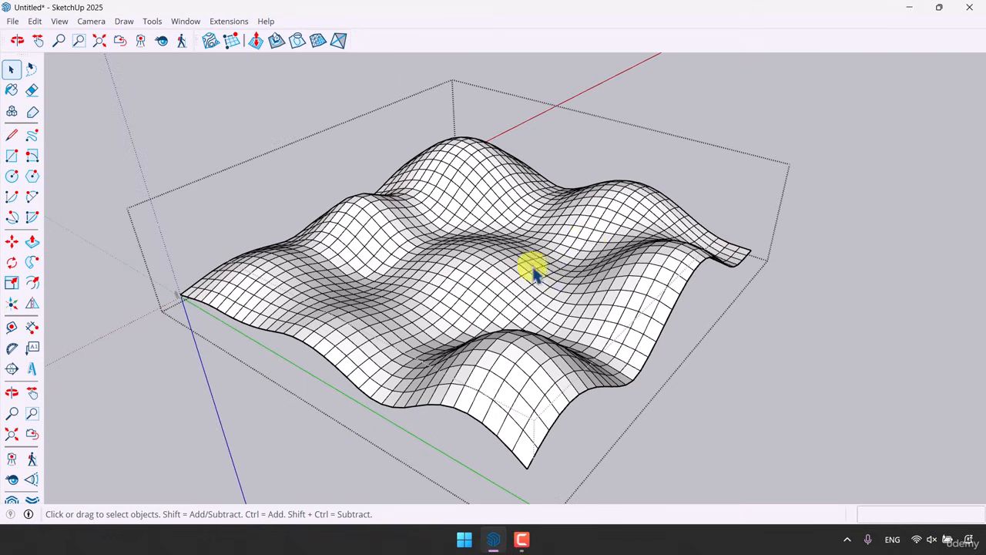
Draw a new small sandbox grid from scratch with 3 m spacing in the empty area beside the terrain
click(592, 223)
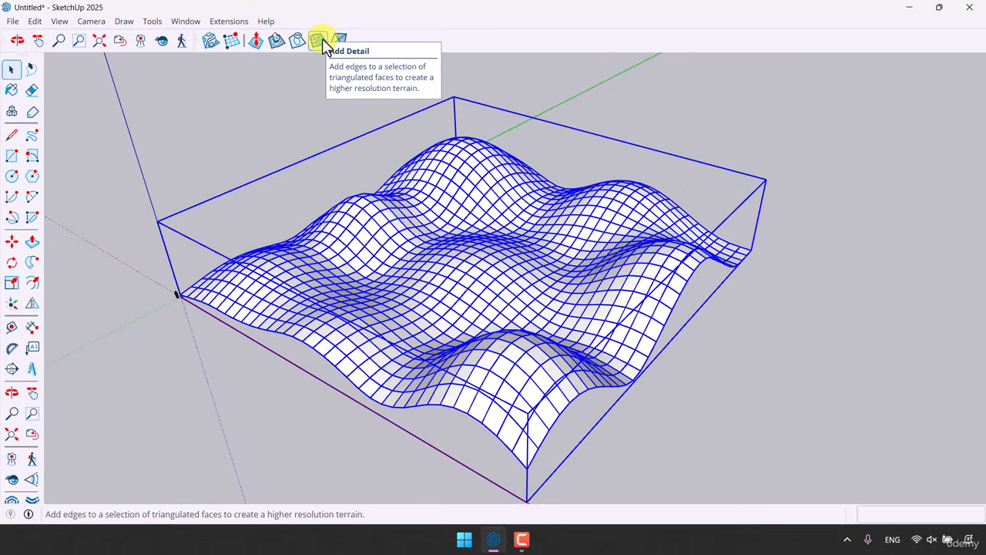
click(270, 151)
middle_drag(280, 169, 508, 439)
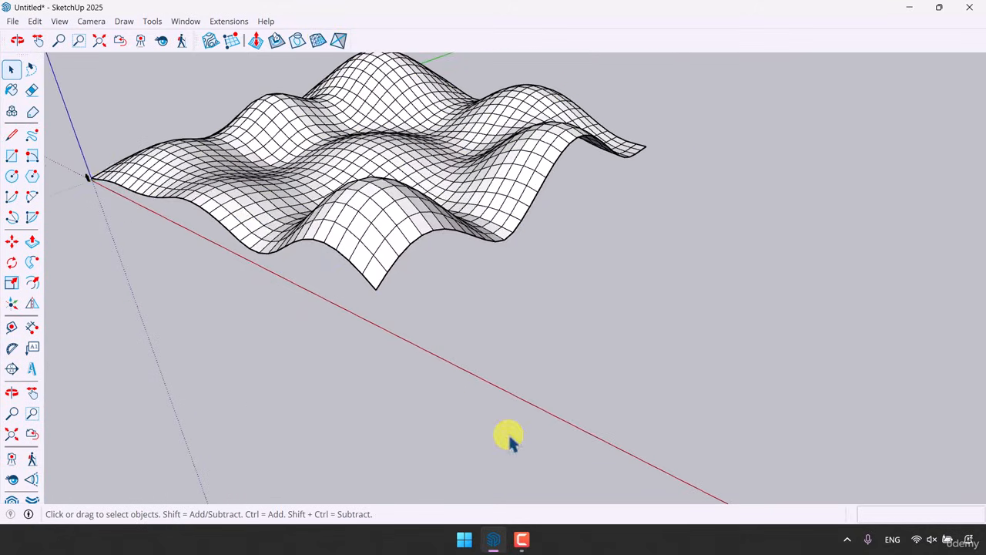
click(231, 40)
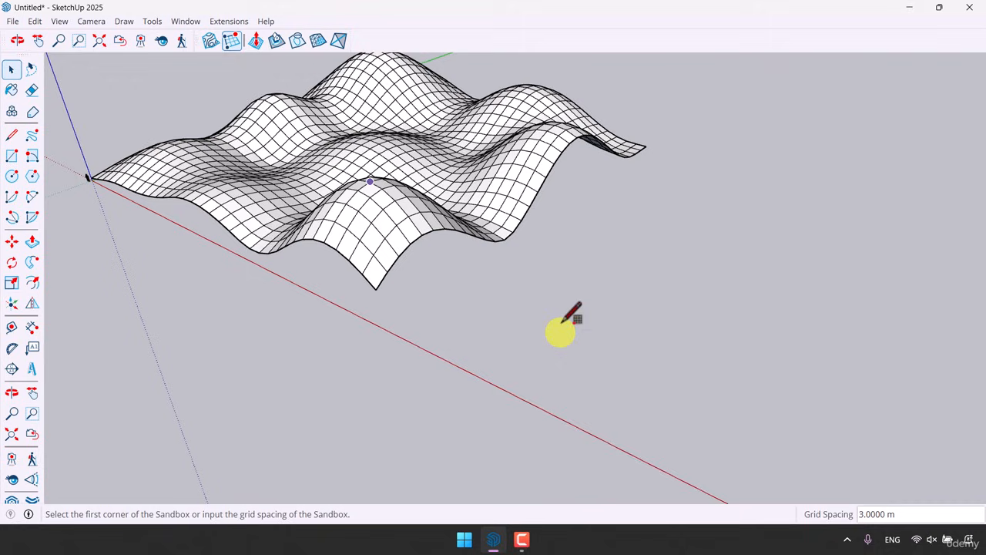
click(509, 363)
click(595, 297)
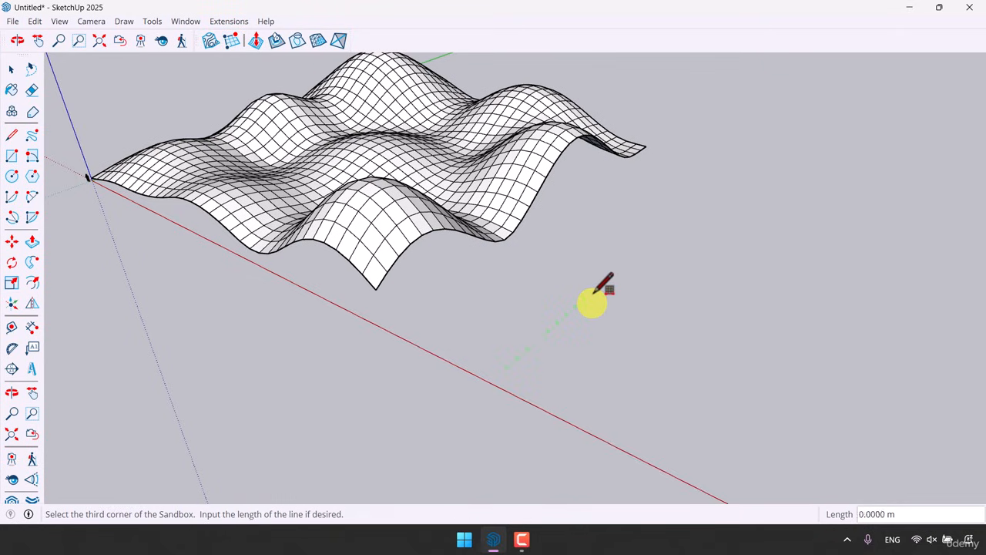
click(699, 350)
key(space)
scroll(680, 417, up, 3)
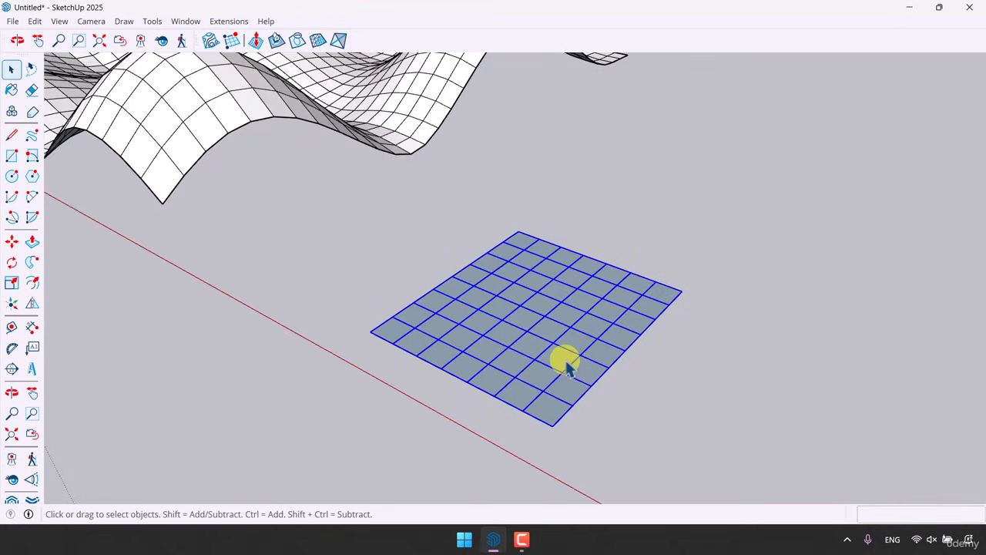
Open the new grid for editing and raise a peak near its corner using Smoove with a 6 m radius
double_click(565, 363)
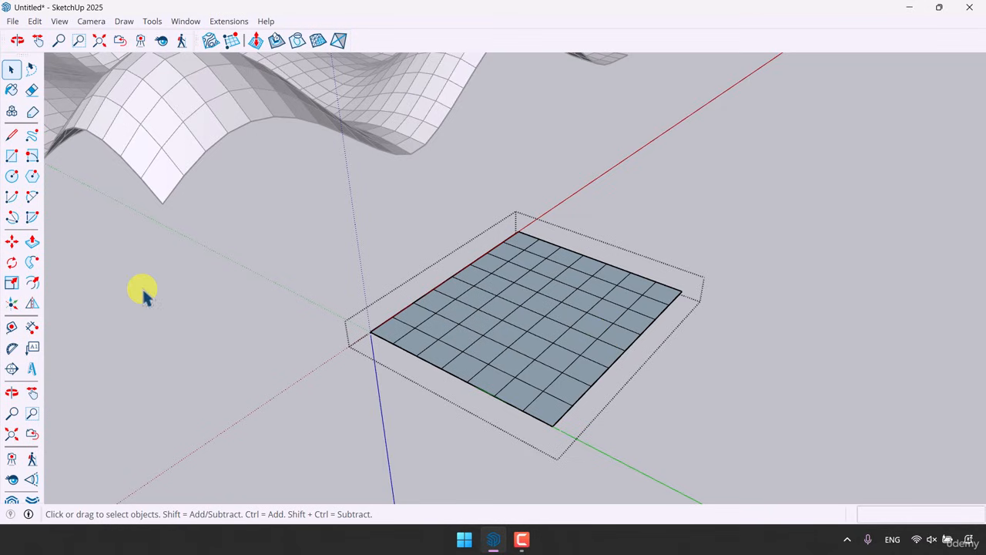
click(255, 41)
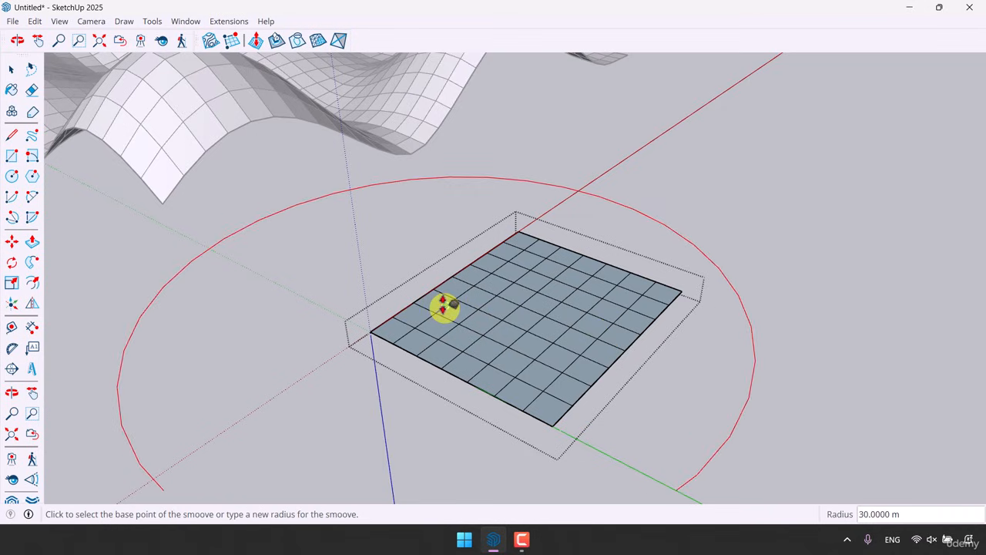
text(6)
key(Return)
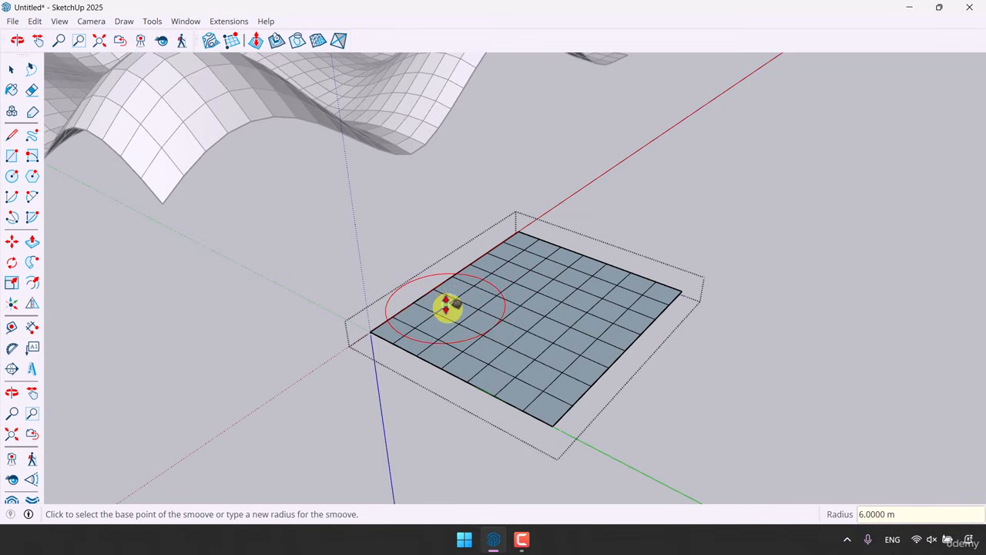
click(446, 300)
click(451, 256)
middle_drag(452, 255, 490, 234)
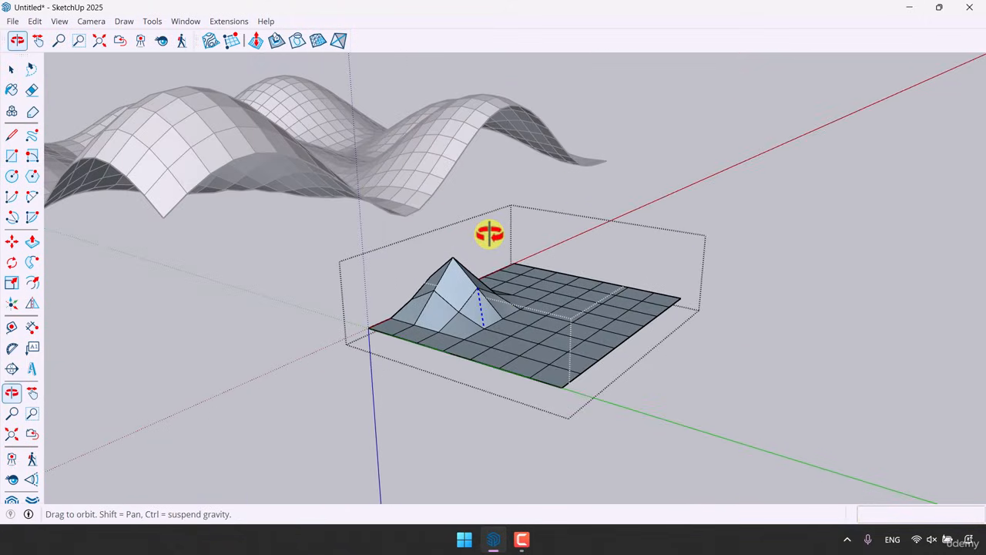
Raise a second bump about 3 m high near the grid's far corner using Smoove
middle_drag(503, 300, 482, 354)
scroll(482, 355, up, 2)
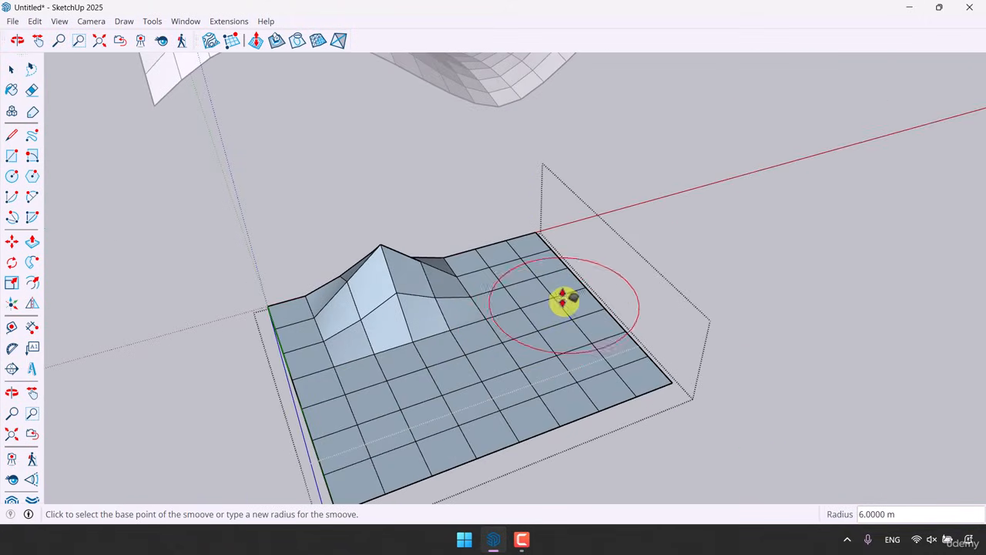
click(555, 299)
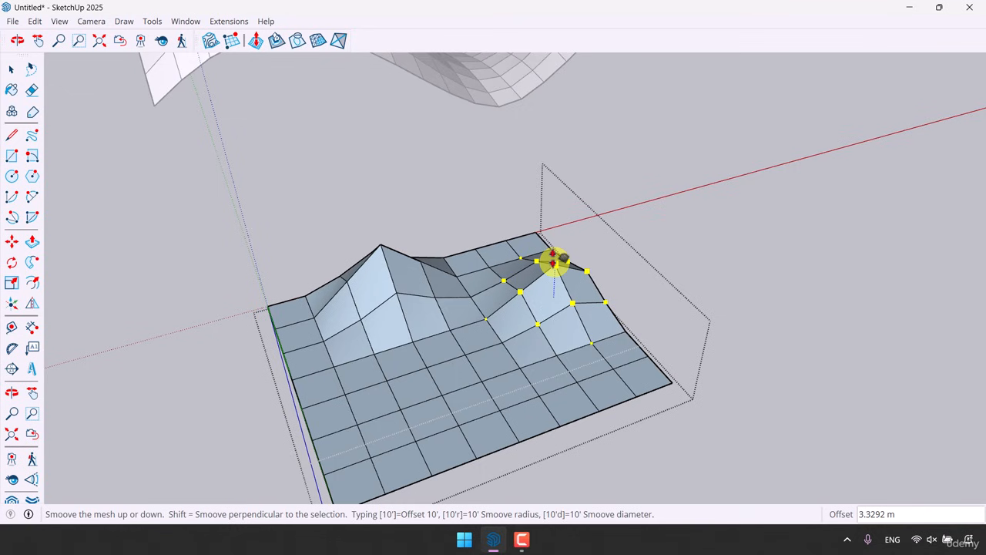
click(554, 262)
key(space)
scroll(537, 302, down, 2)
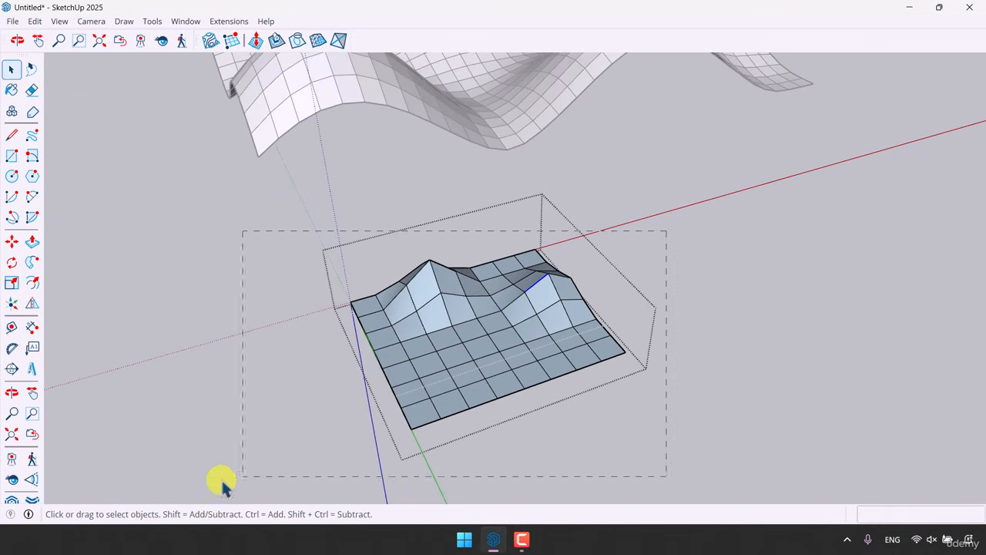
Select the whole new grid and apply Add Detail to subdivide it into finer triangles
drag(222, 484, 221, 486)
click(317, 41)
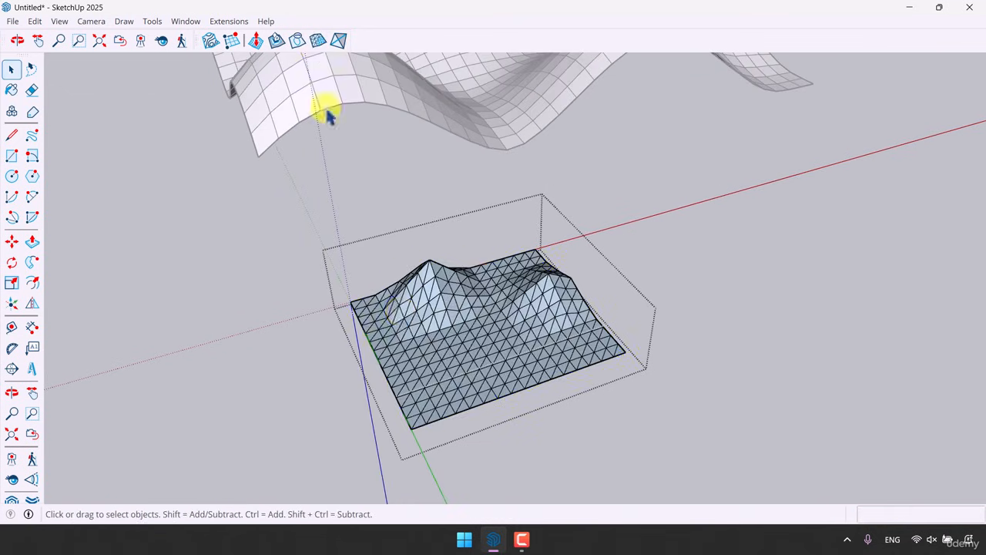
scroll(506, 380, up, 3)
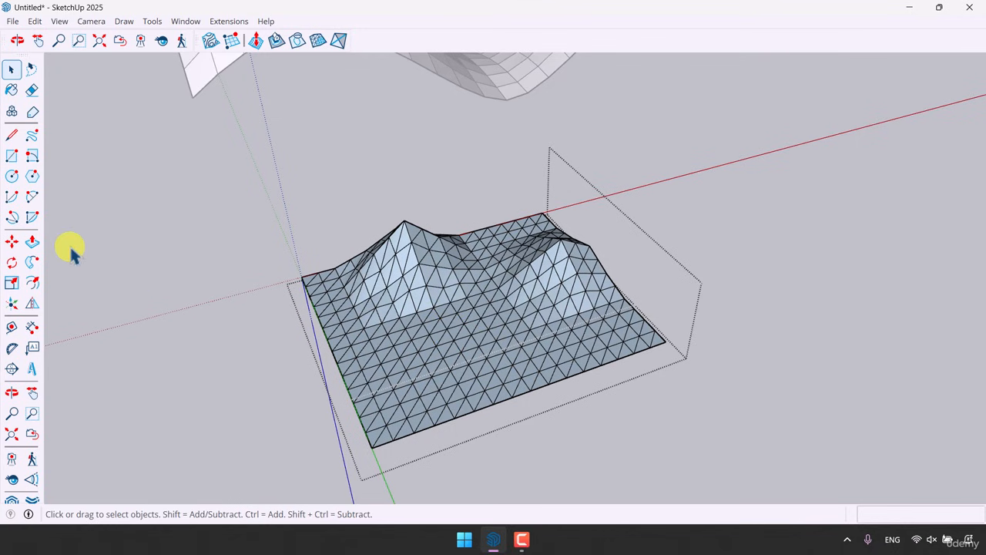
Raise a bump about 3 m high near the front corner of the detailed grid using Smoove
click(256, 40)
click(424, 386)
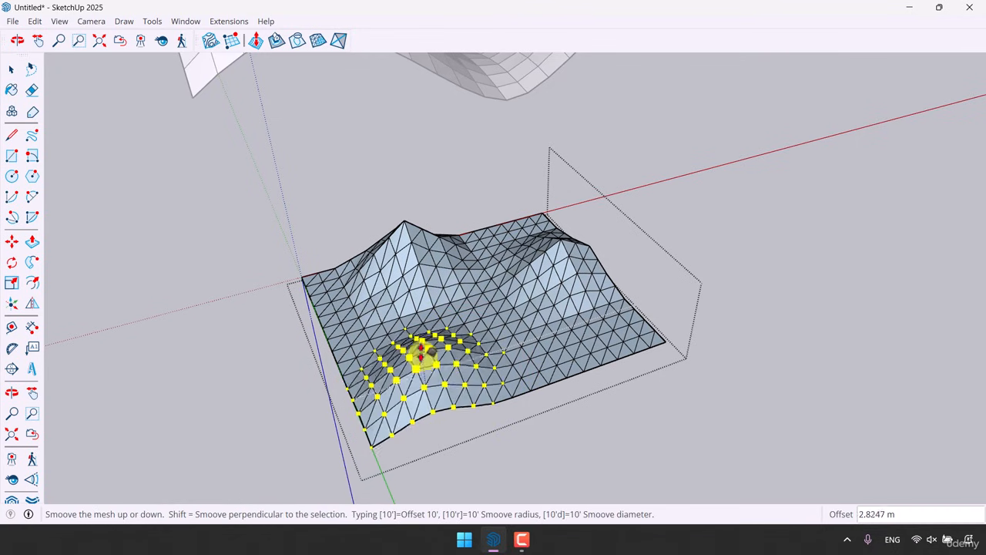
click(423, 353)
Select the small test grid and delete it
middle_drag(419, 352, 488, 345)
click(488, 345)
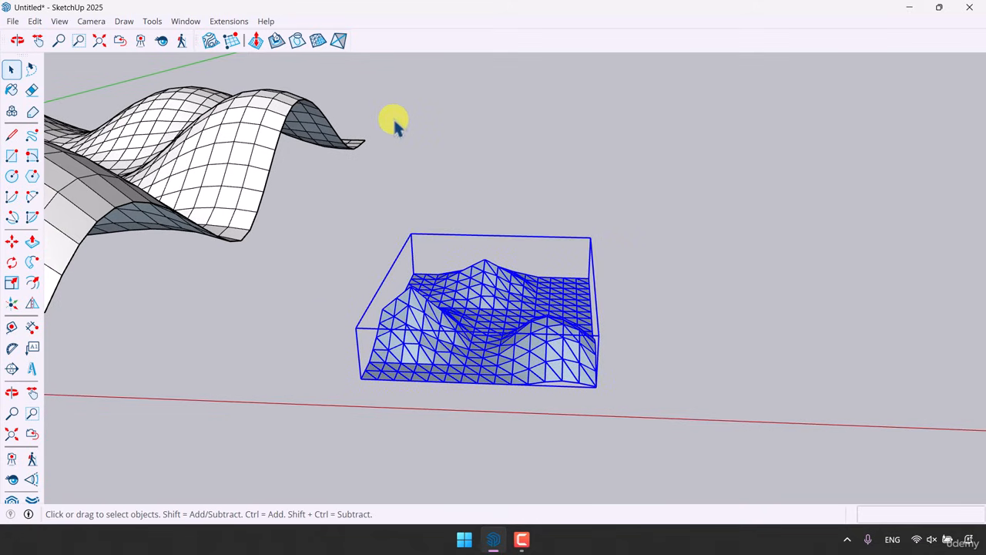
key(Delete)
scroll(786, 284, down, 4)
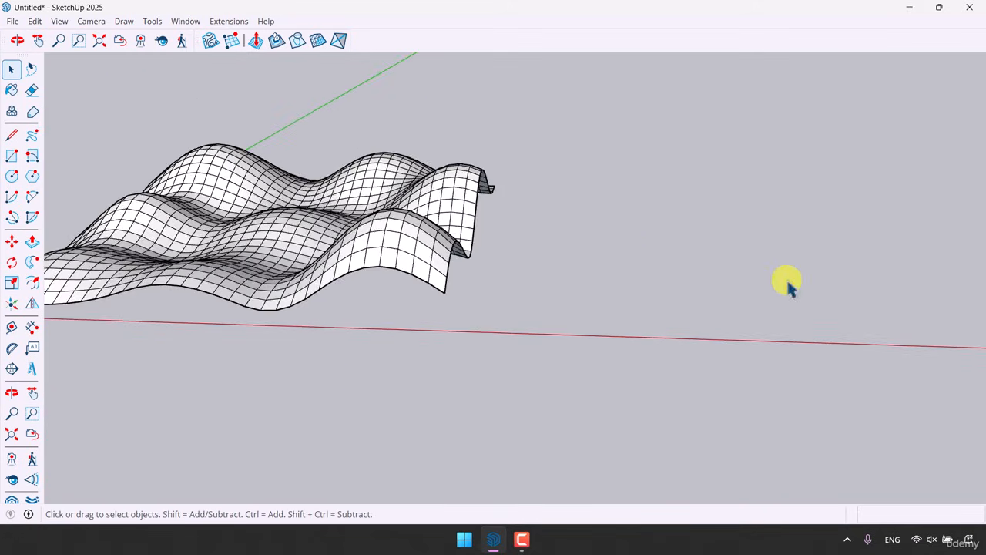
middle_drag(788, 285, 466, 275)
scroll(294, 240, up, 4)
mouse_move(295, 243)
middle_down()
mouse_move(475, 273)
mouse_move(450, 279)
middle_up()
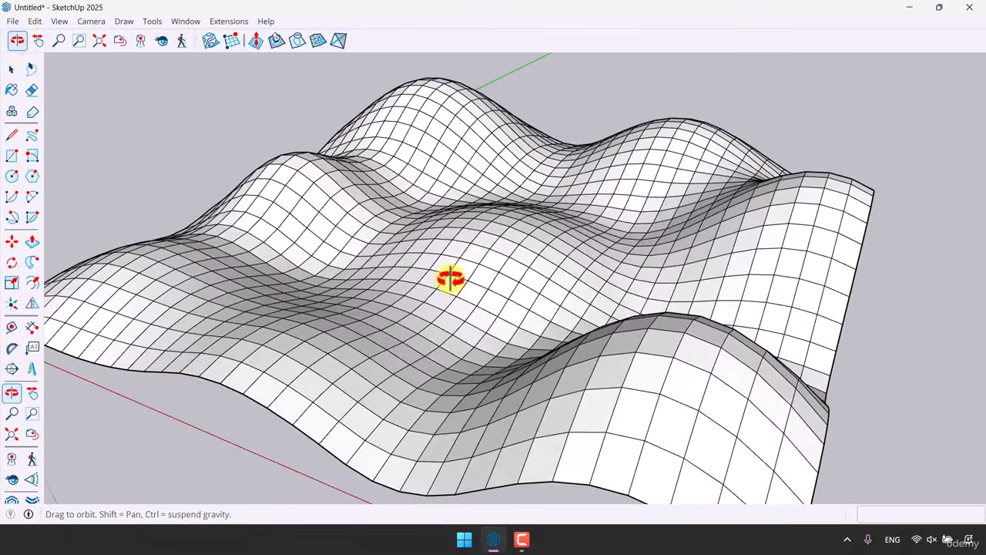
Draw a rectangle on the ground plane beside the sculpted terrain
scroll(512, 310, down, 5)
mouse_move(512, 309)
middle_down()
mouse_move(540, 462)
mouse_move(476, 310)
middle_up()
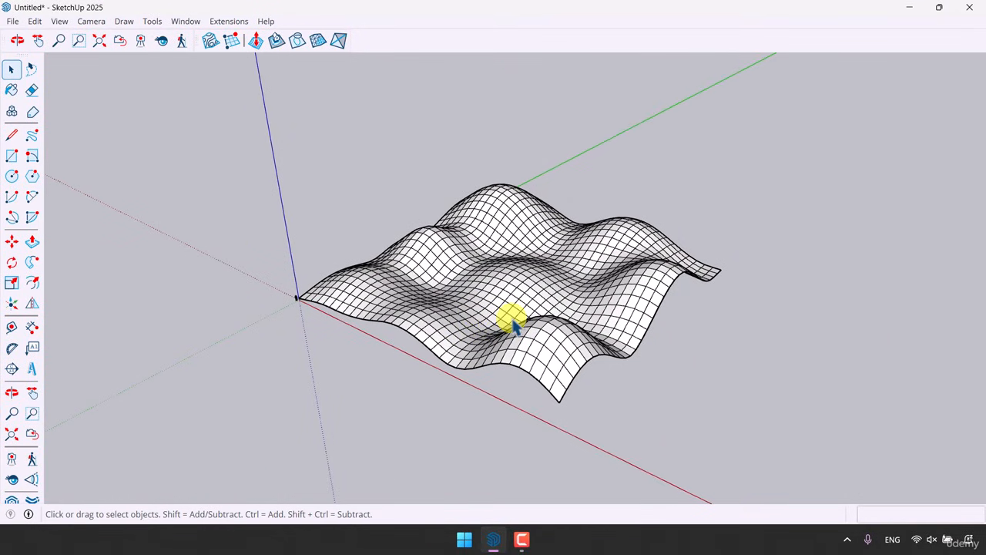
scroll(543, 306, up, 5)
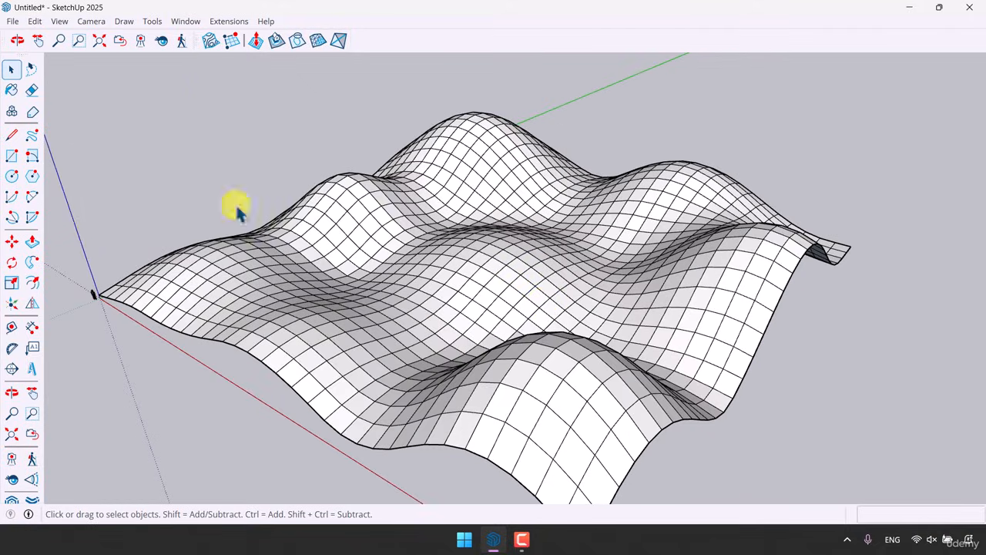
click(12, 155)
scroll(275, 165, down, 3)
scroll(513, 366, up, 6)
click(528, 386)
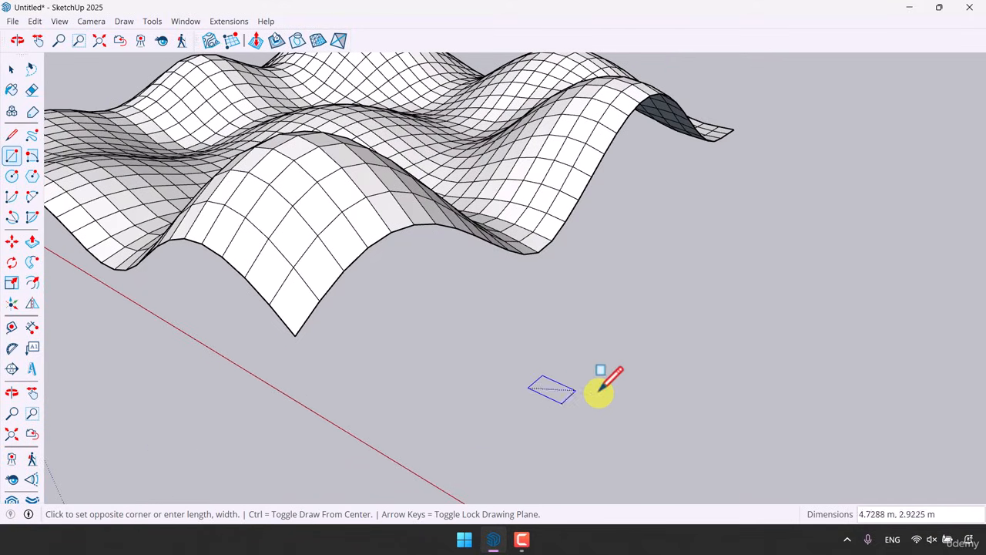
click(706, 379)
key(space)
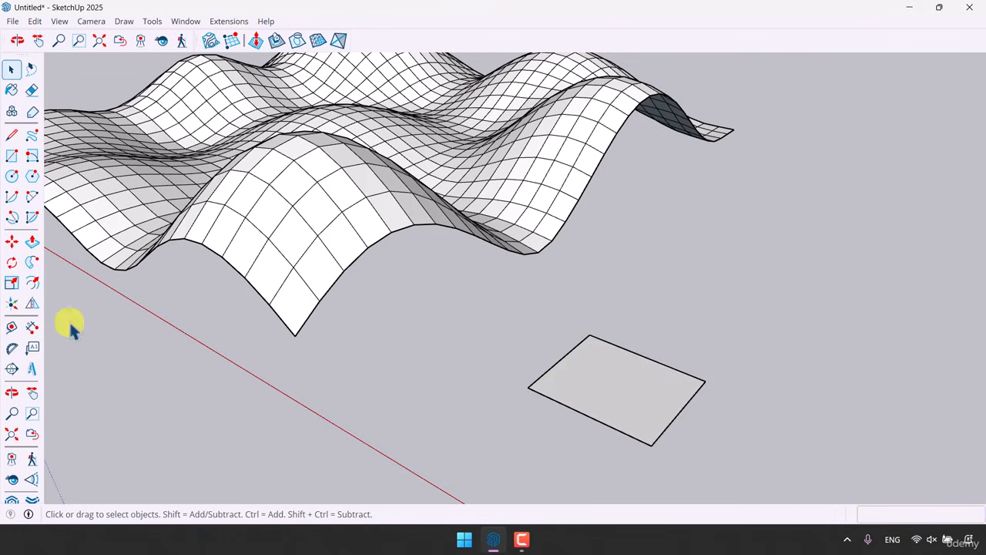
Push/pull the rectangle up about 7 m into a box
click(32, 242)
click(591, 381)
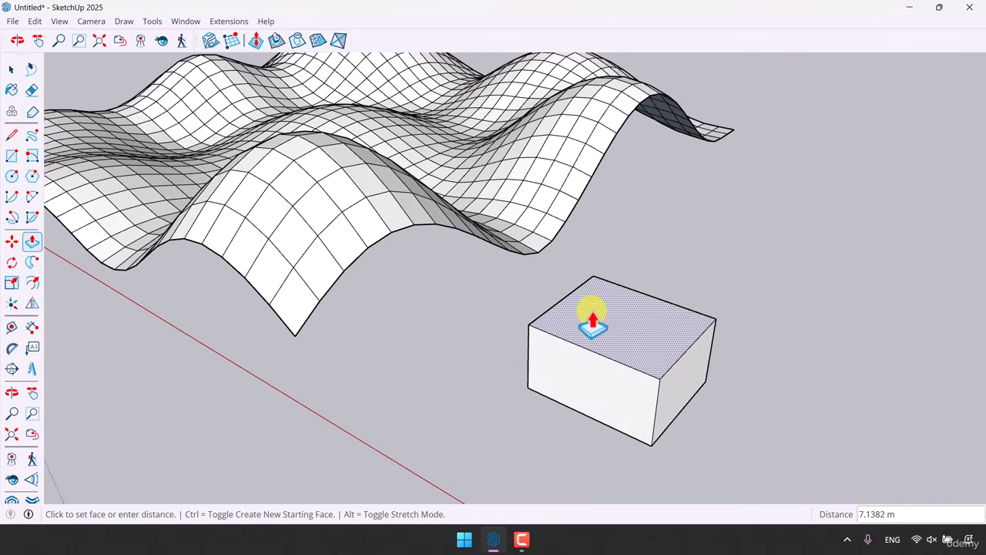
click(591, 322)
key(space)
Select the whole box and make it a group
triple_click(592, 322)
right_click(591, 322)
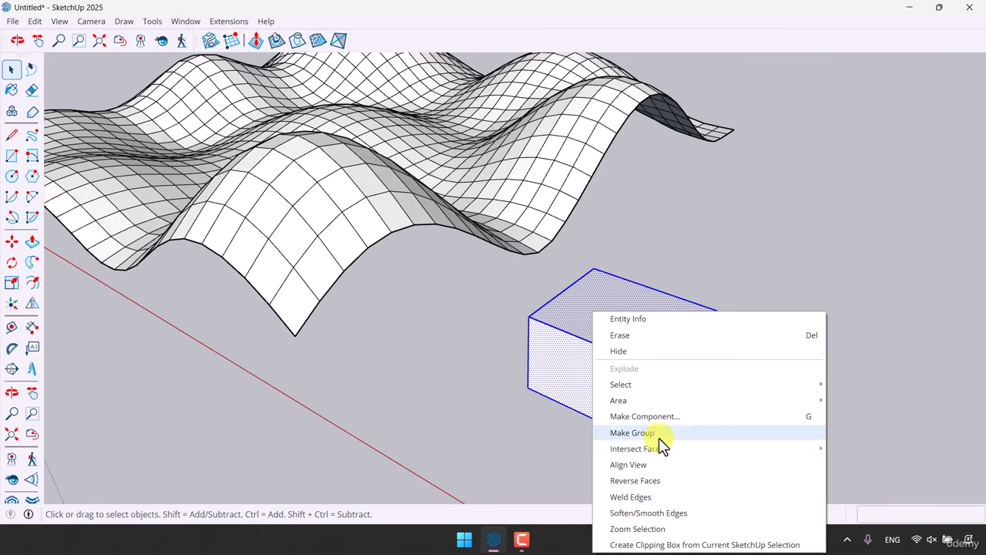
click(651, 431)
Move the box group onto the middle of the sculpted terrain
click(11, 241)
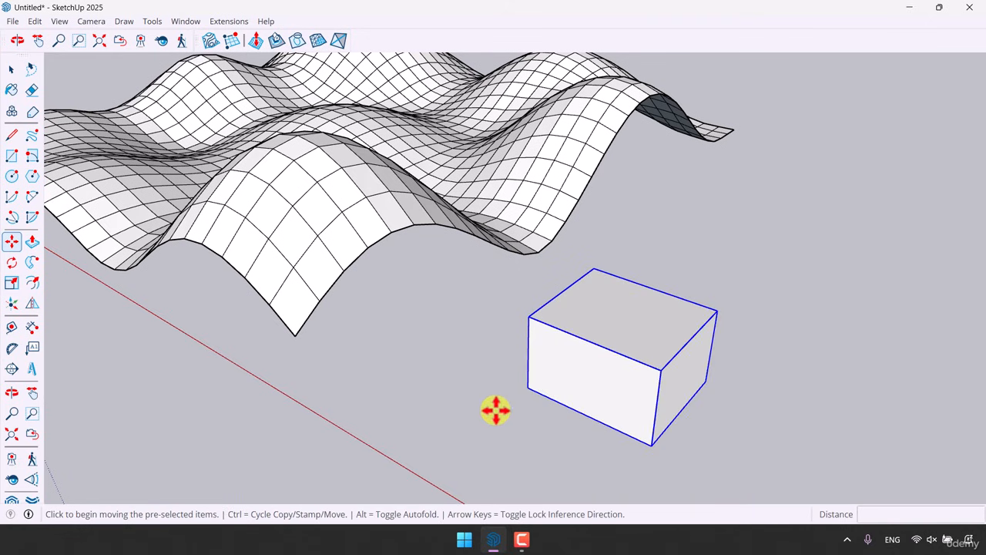
click(529, 390)
scroll(754, 329, down, 3)
scroll(484, 242, up, 5)
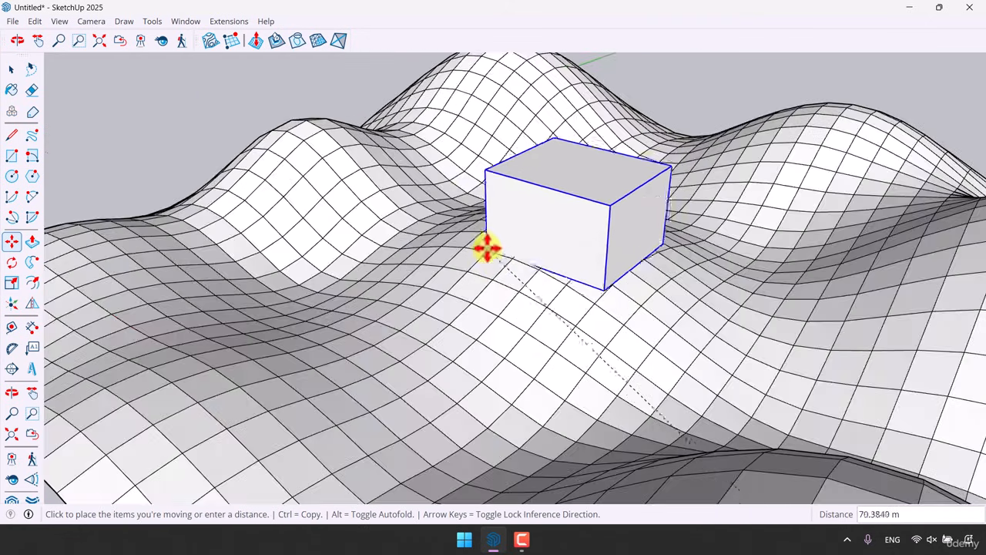
scroll(471, 245, up, 2)
click(463, 248)
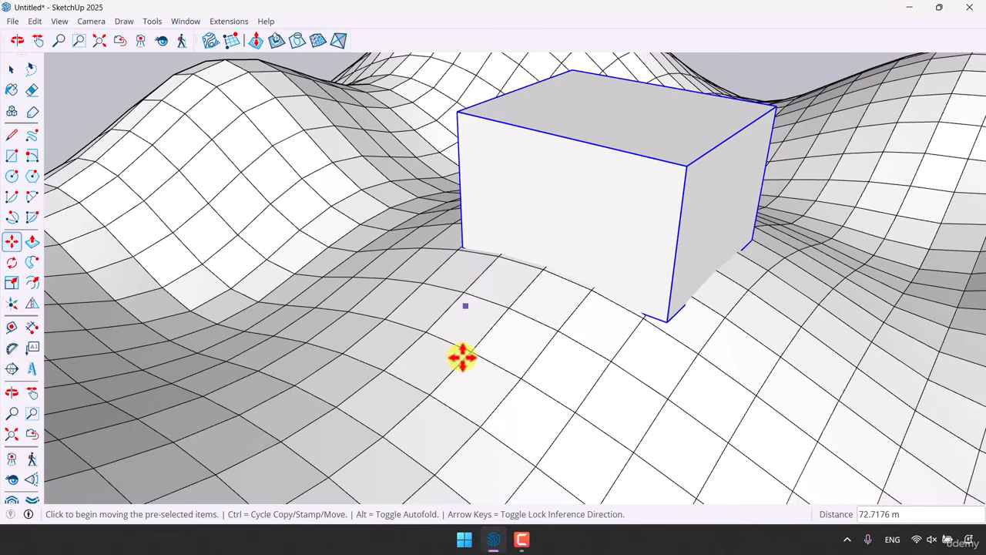
scroll(480, 310, down, 4)
middle_drag(480, 310, 627, 206)
scroll(547, 289, up, 3)
key(space)
scroll(627, 206, up, 3)
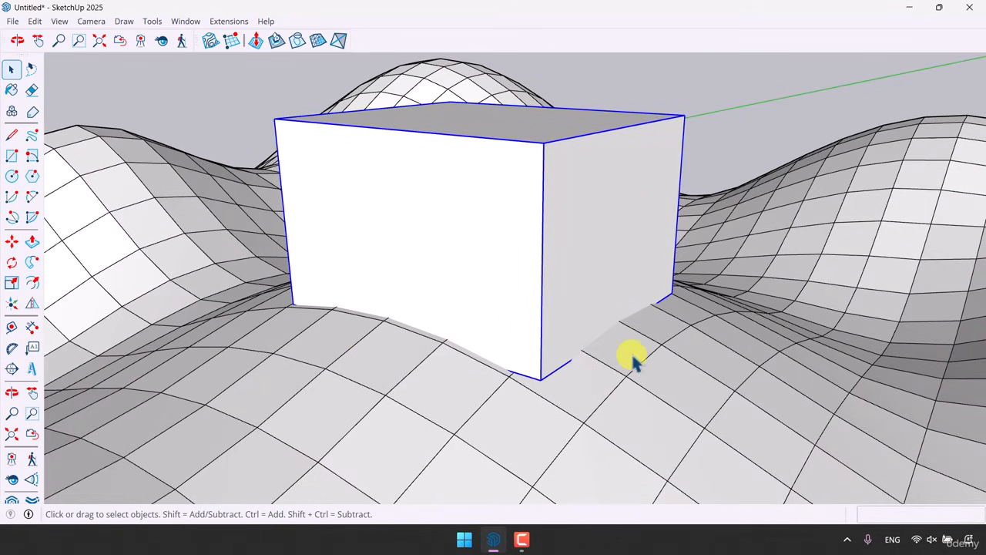
Reposition the box so it sits in a hollow of the terrain
click(11, 241)
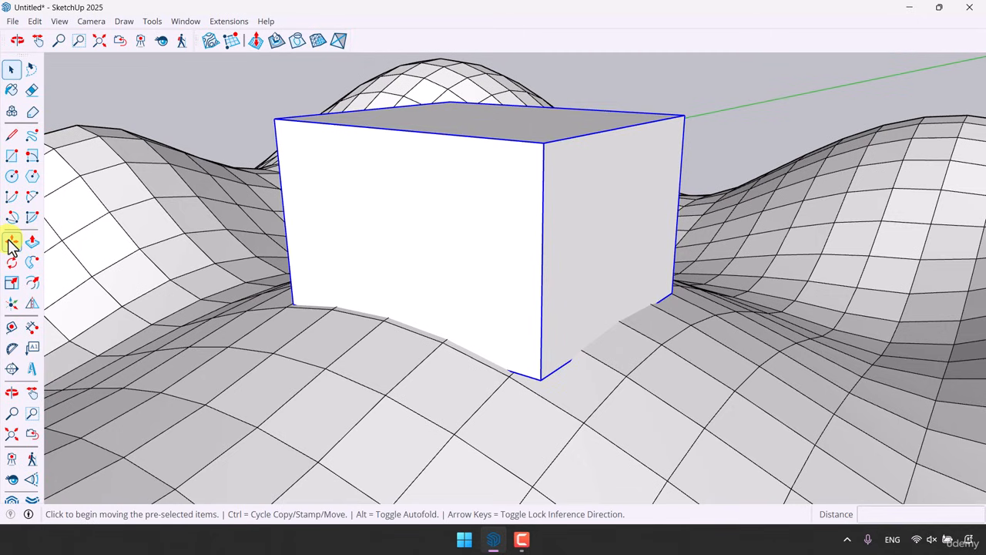
scroll(299, 324, up, 3)
click(299, 329)
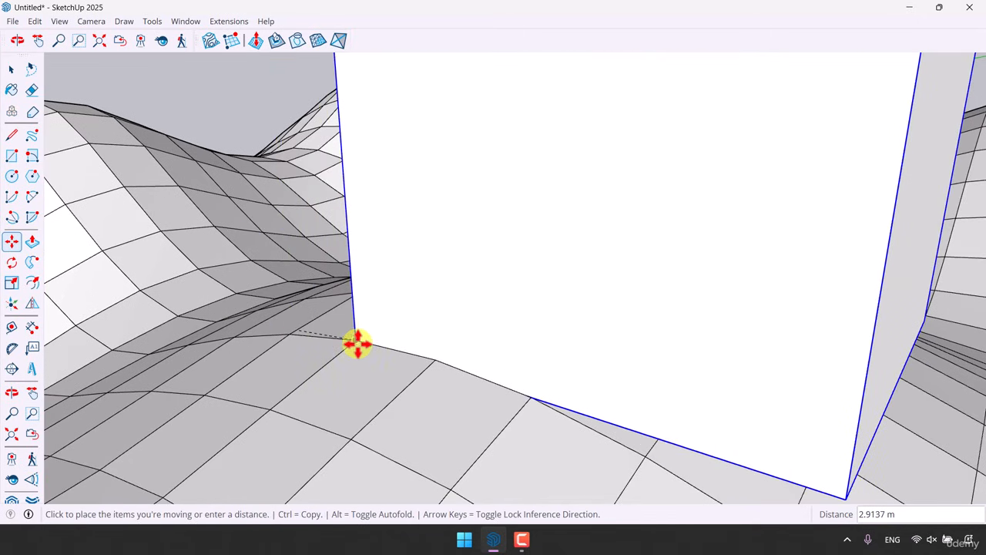
click(356, 343)
scroll(392, 238, down, 4)
middle_drag(395, 237, 3, 315)
middle_drag(647, 339, 416, 370)
scroll(477, 365, up, 5)
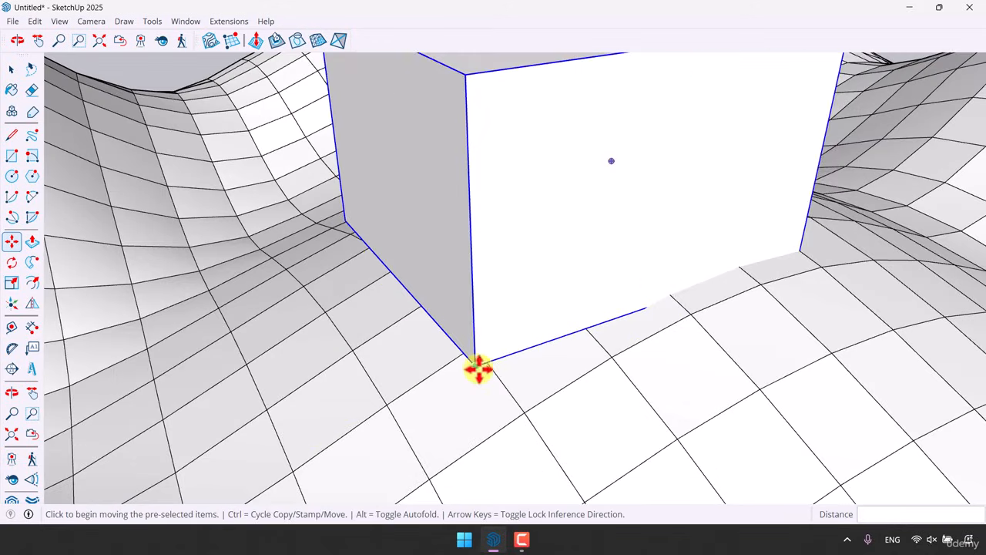
click(477, 365)
click(560, 295)
scroll(473, 373, down, 5)
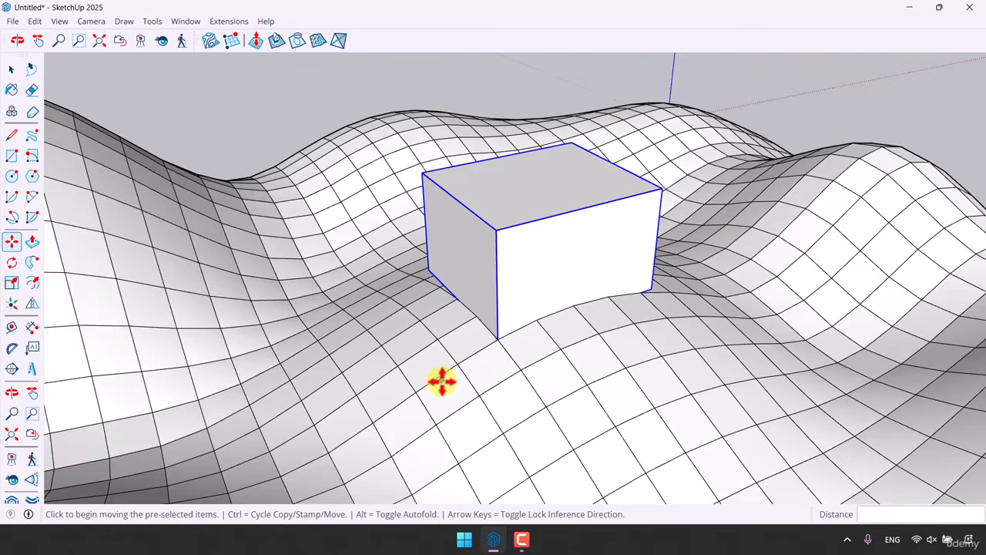
middle_drag(441, 379, 792, 336)
key(space)
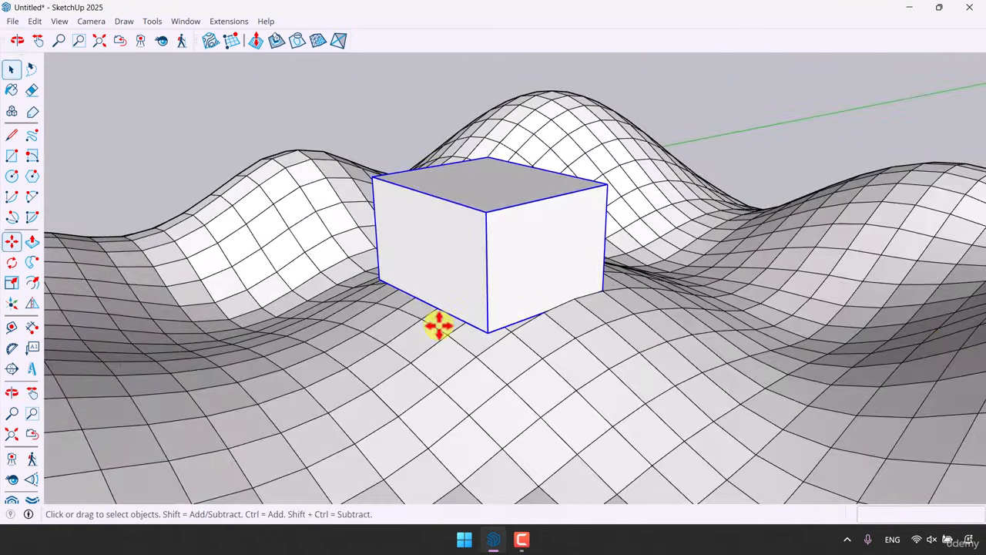
Move the box straight up so it floats above the terrain
middle_drag(438, 326, 425, 311)
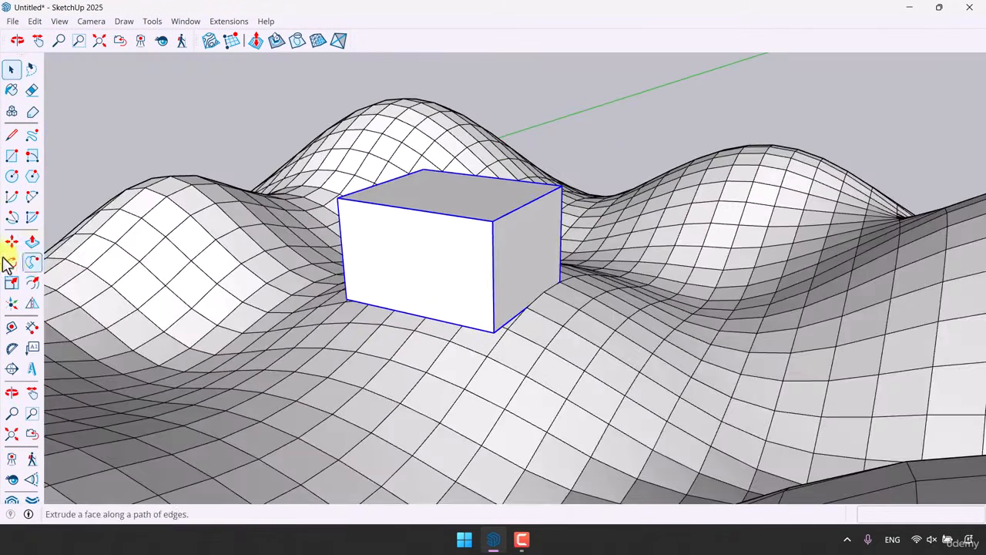
scroll(493, 254, up, 2)
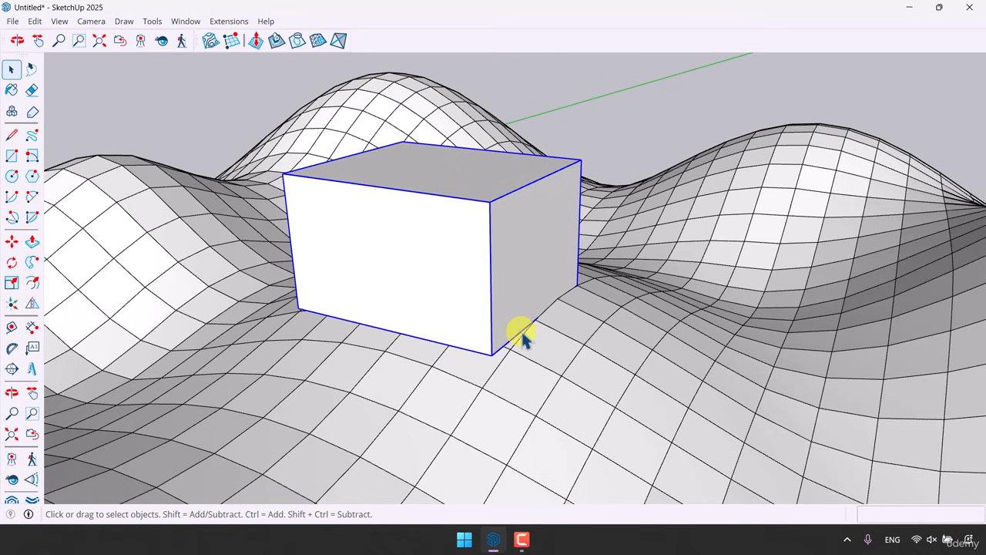
scroll(601, 275, down, 2)
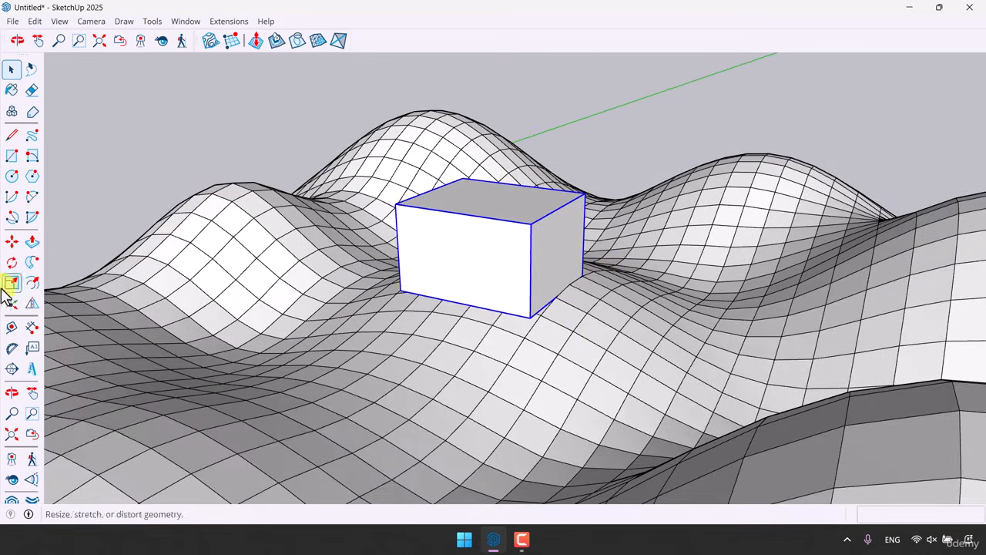
click(10, 244)
middle_drag(552, 317, 592, 224)
click(559, 213)
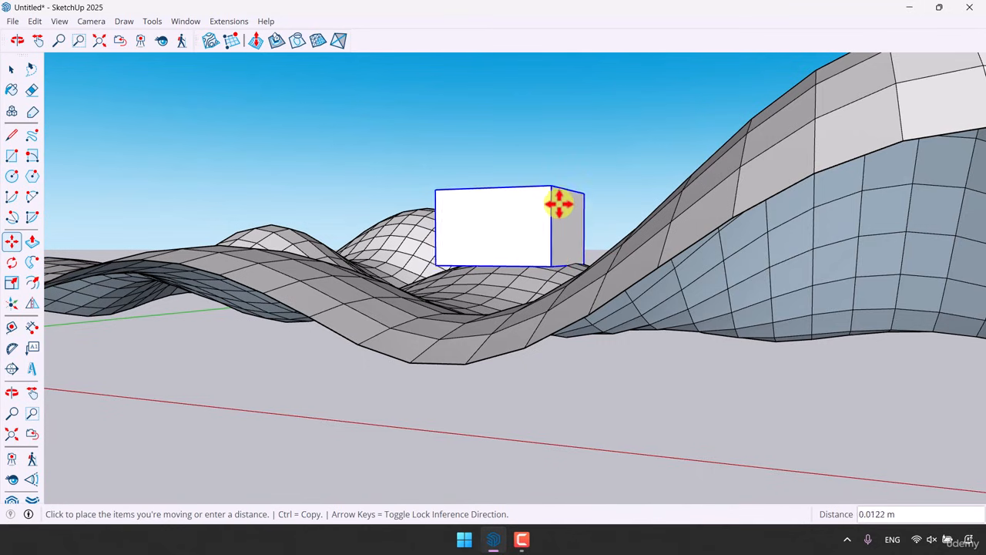
click(562, 159)
scroll(554, 188, up, 4)
key(space)
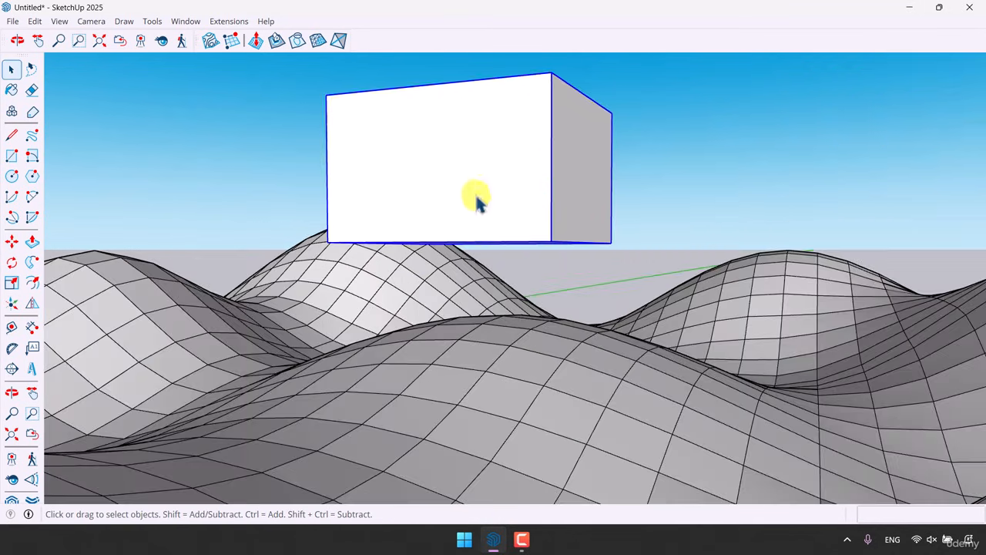
Draw a rectangle on the box's underside and push/pull it into a thin slab
click(10, 155)
middle_drag(432, 241, 356, 191)
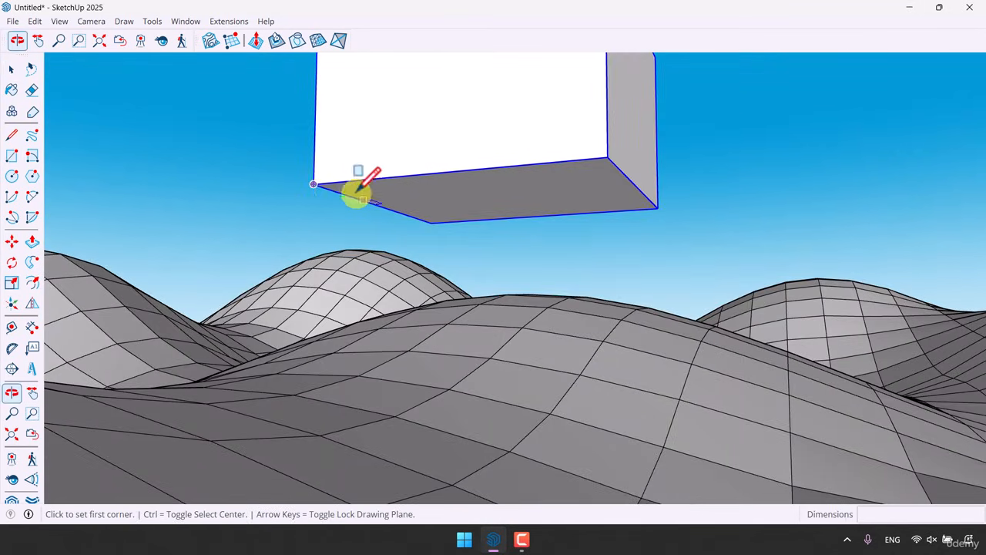
click(313, 184)
click(657, 206)
key(space)
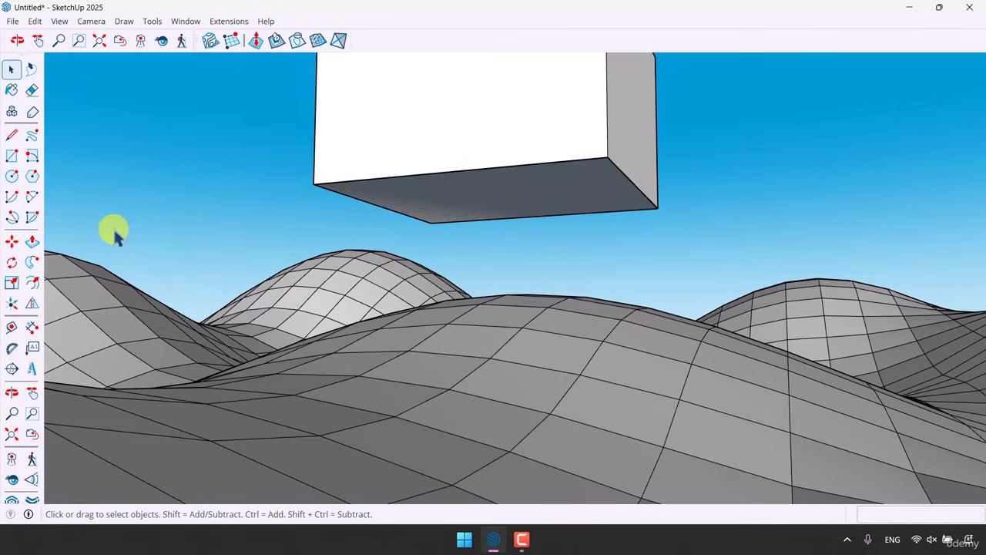
click(32, 241)
click(477, 207)
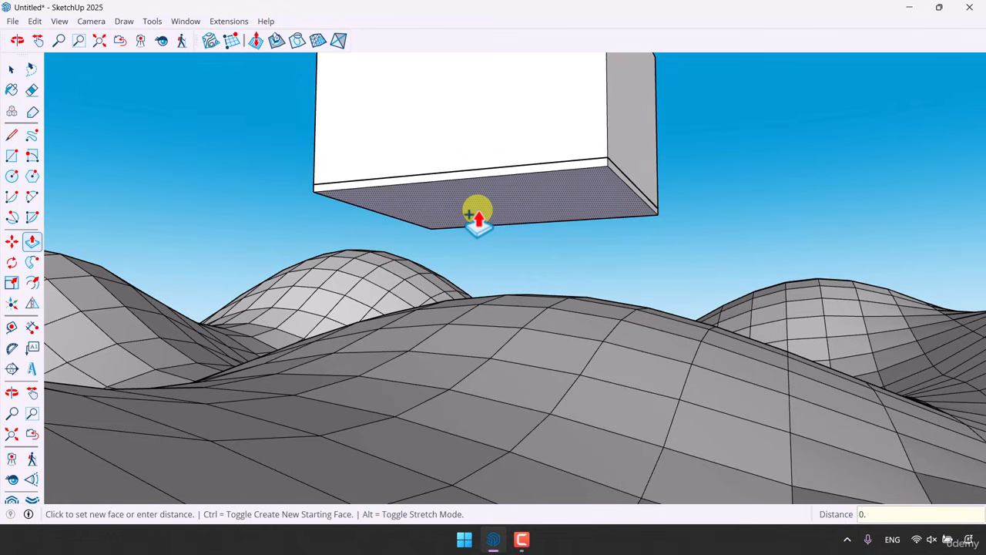
key(space)
Select the slab and use Stamp to press a flat foundation pad into the terrain mesh
click(479, 215)
right_click(478, 212)
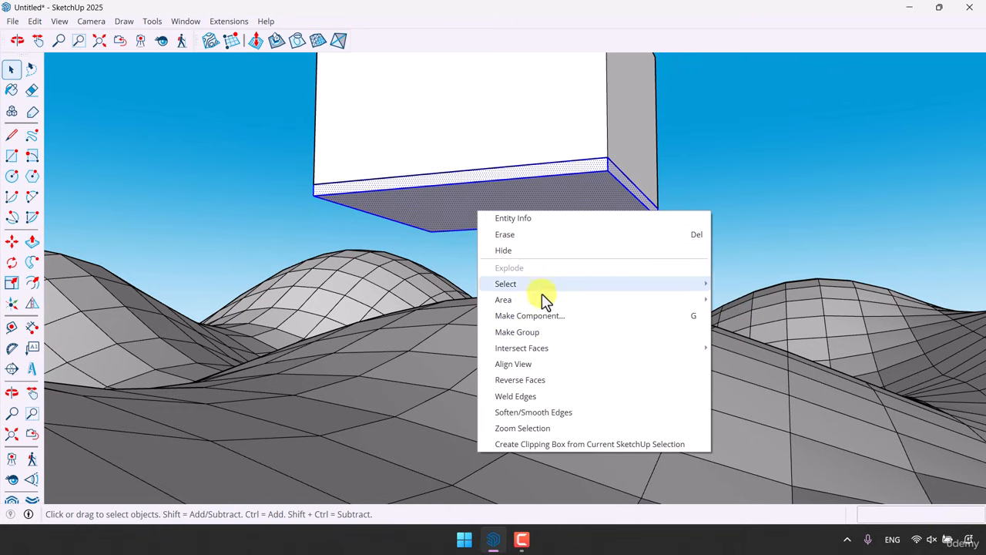
key(Escape)
middle_drag(532, 249, 500, 279)
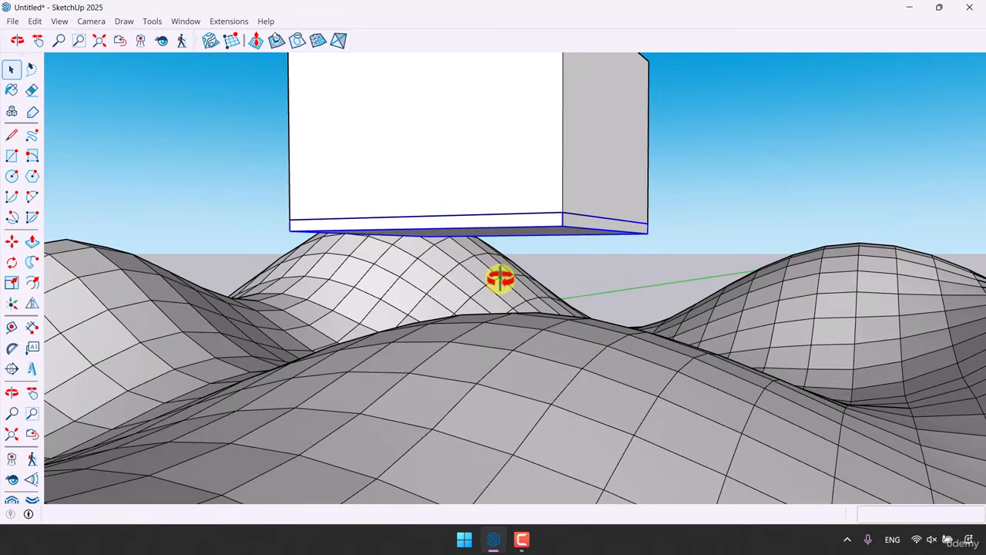
click(277, 41)
click(450, 227)
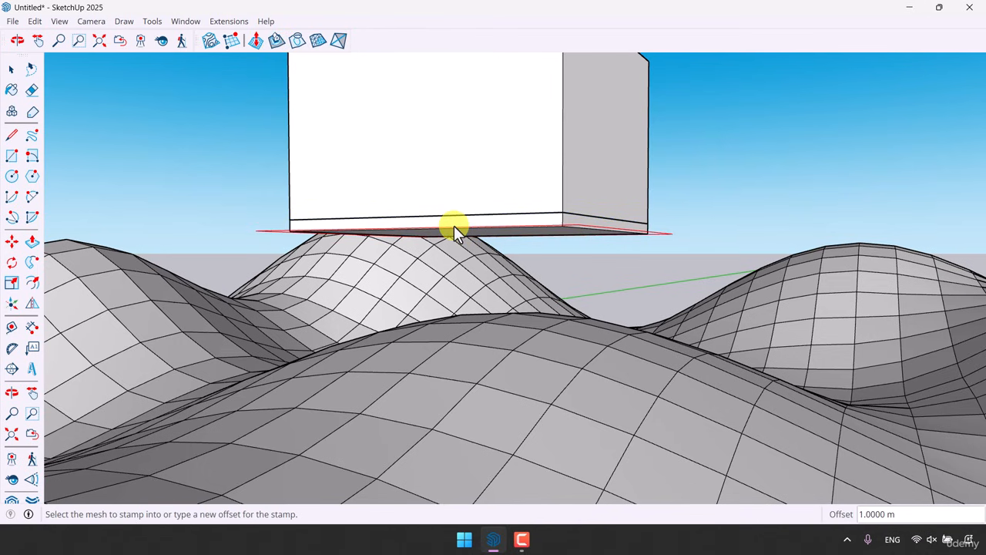
middle_drag(453, 225, 467, 290)
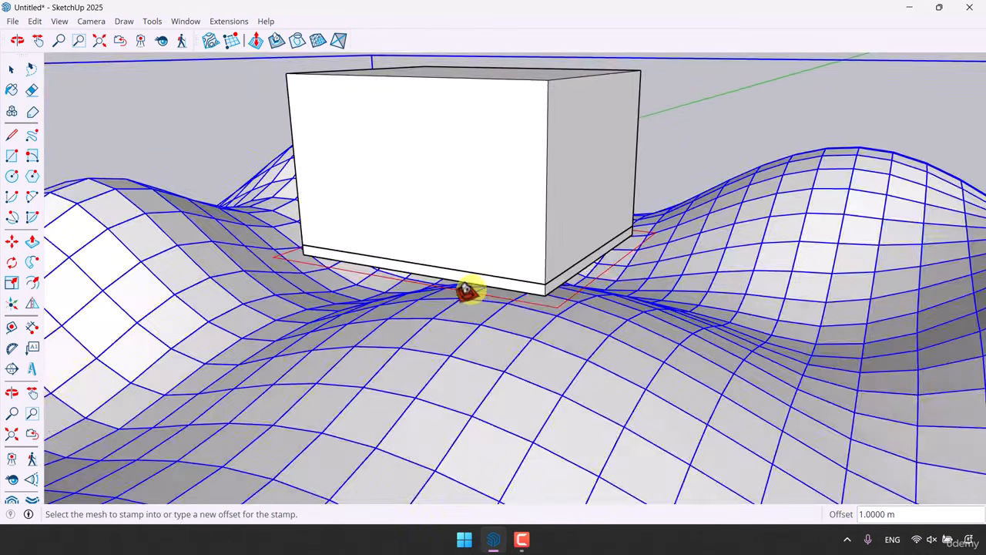
scroll(466, 290, down, 3)
scroll(452, 207, down, 3)
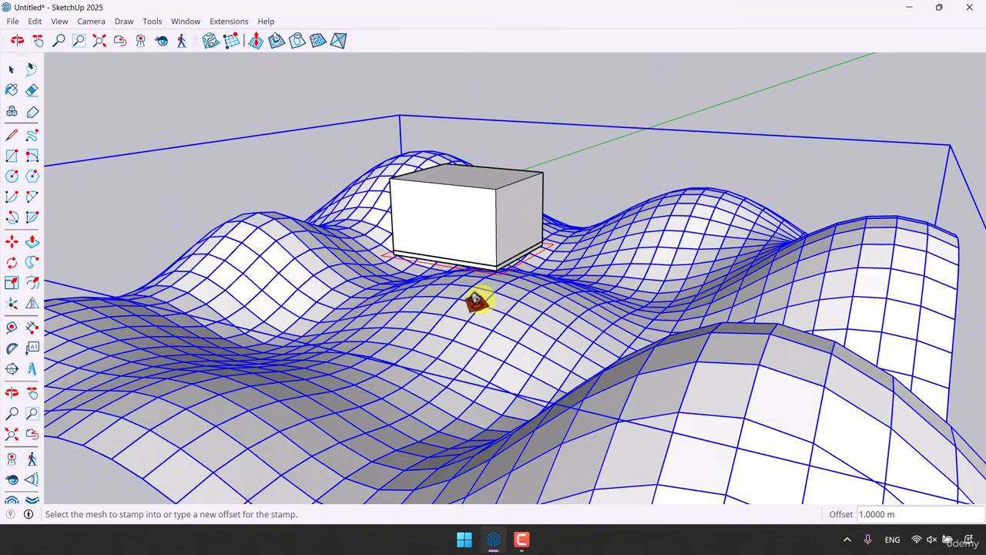
click(476, 301)
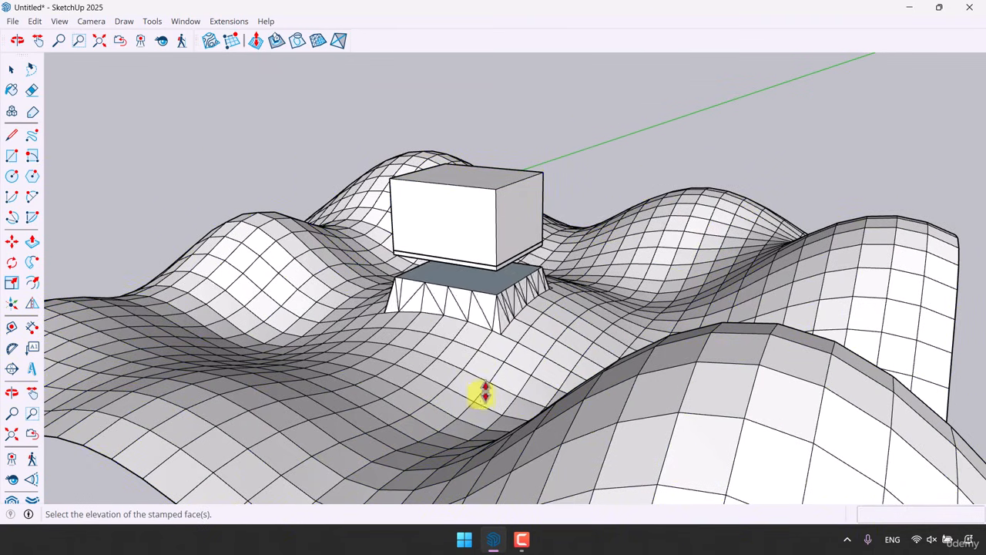
scroll(475, 414, up, 3)
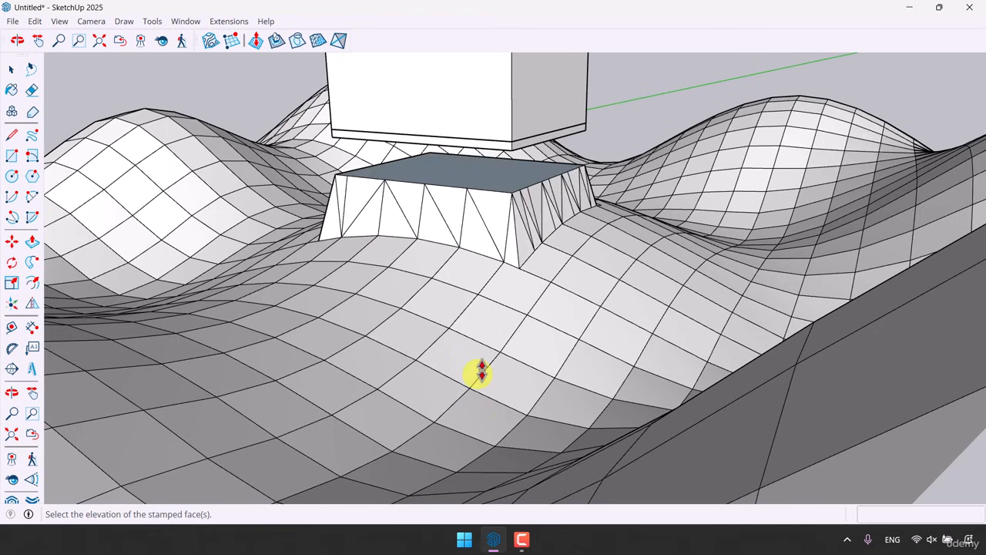
scroll(476, 370, up, 3)
middle_drag(478, 290, 462, 360)
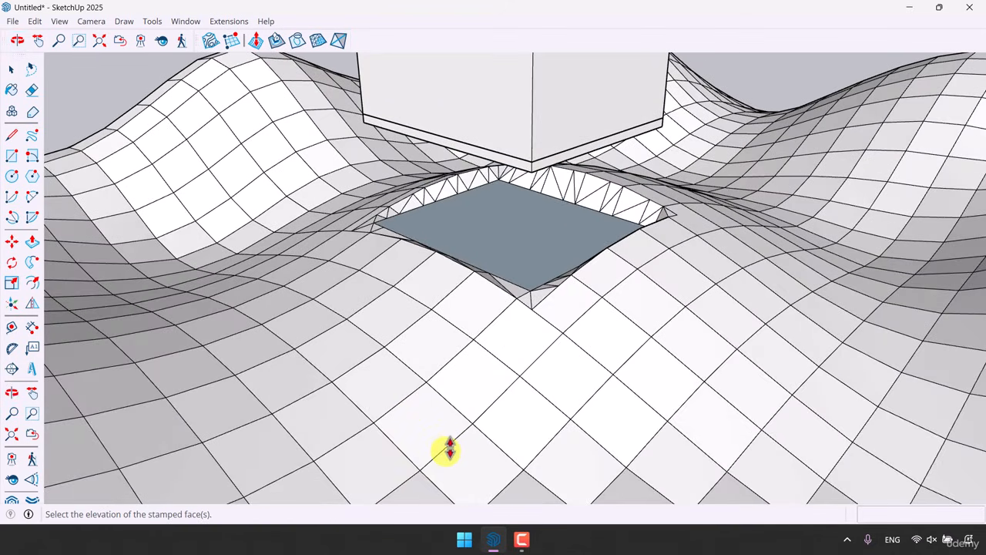
click(451, 440)
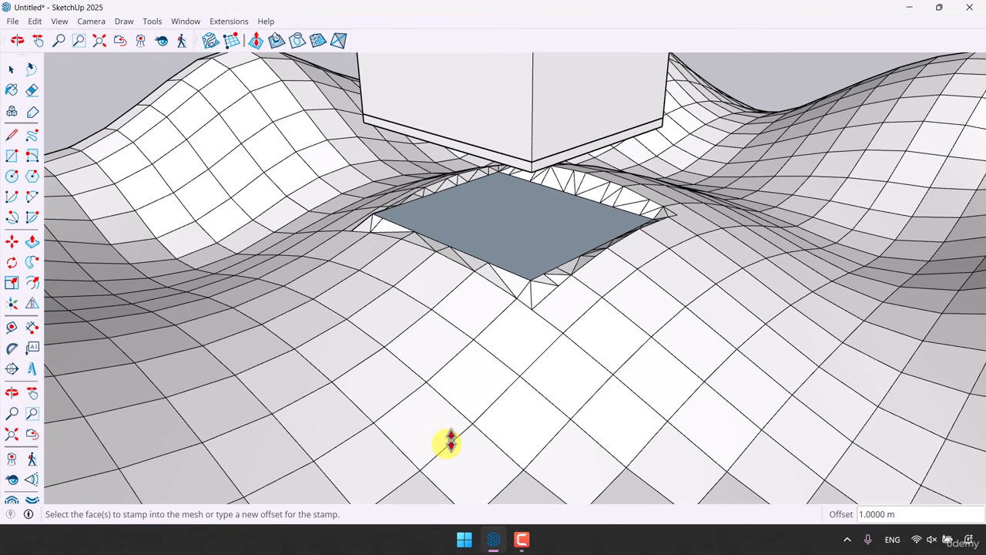
click(452, 440)
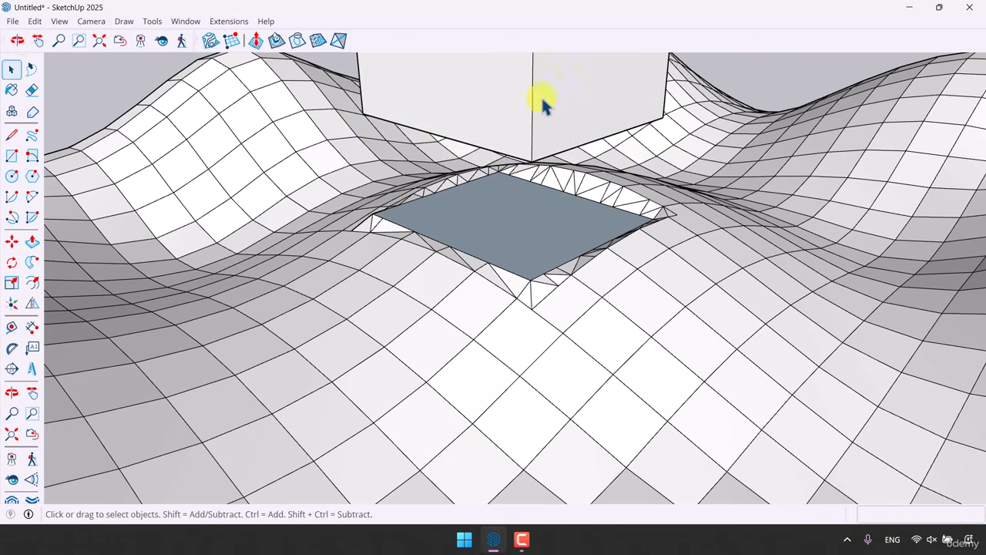
Move the box down onto the stamped foundation pad
click(11, 241)
scroll(411, 141, up, 2)
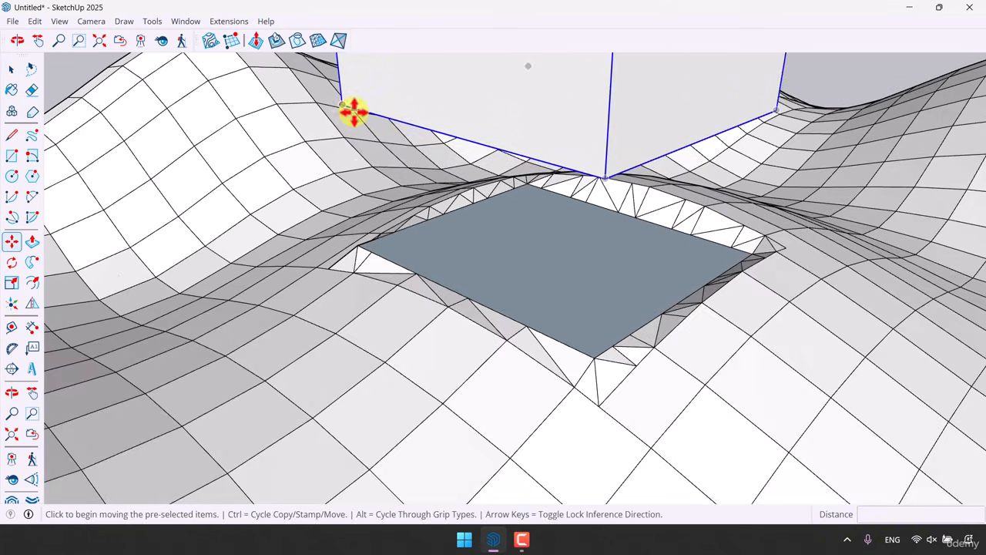
click(343, 107)
click(359, 253)
scroll(376, 296, down, 5)
key(space)
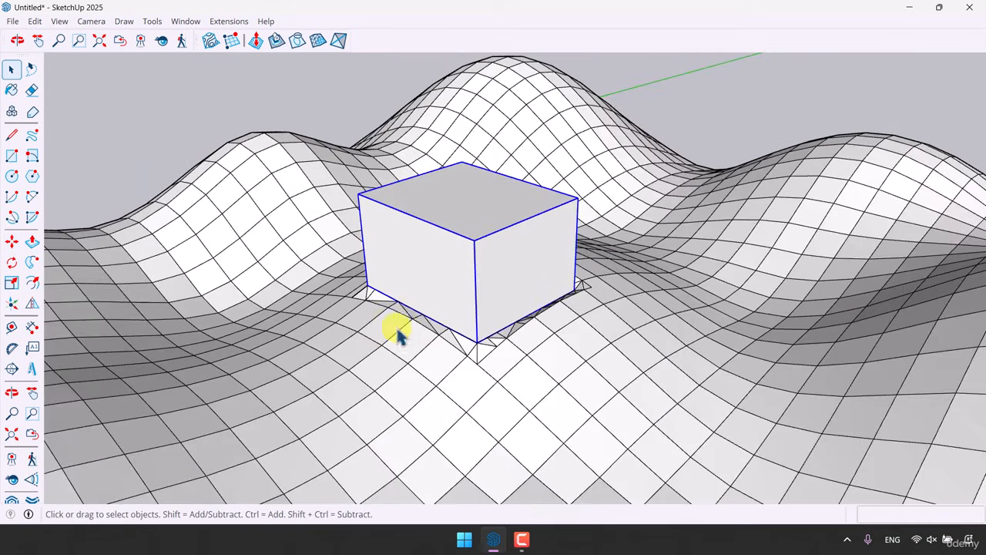
Show the Views toolbar and dock it beside the Sandbox tools
middle_drag(400, 334, 662, 225)
middle_drag(489, 180, 661, 306)
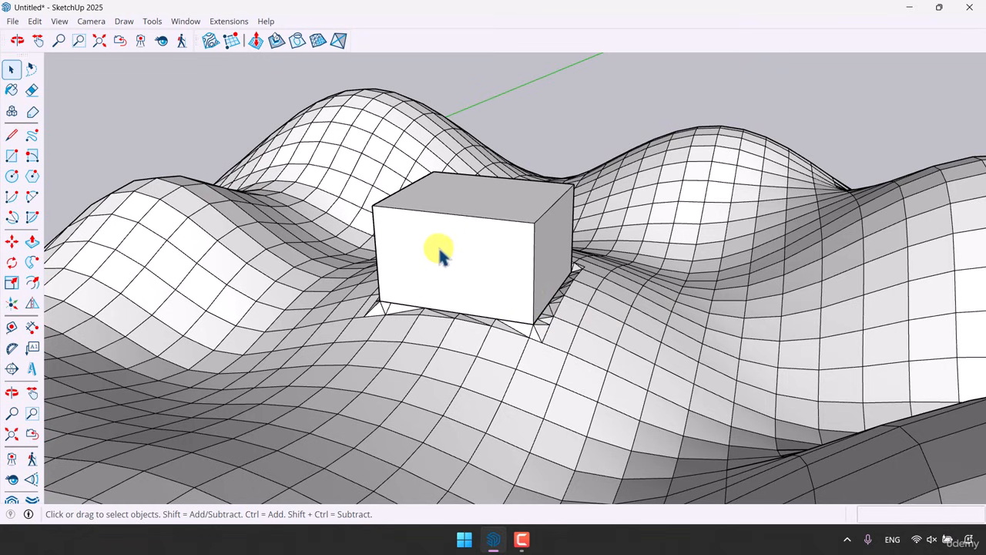
middle_drag(440, 255, 506, 396)
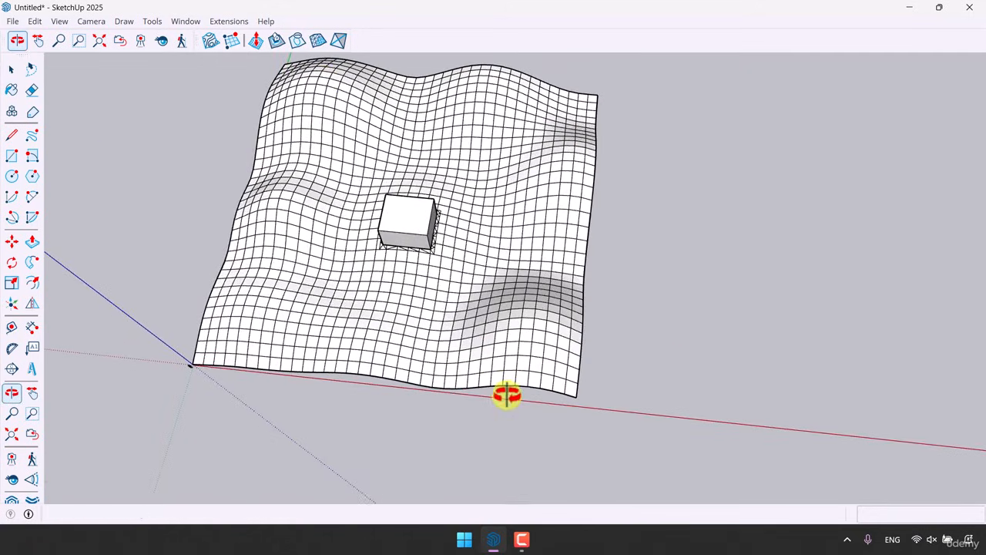
middle_drag(502, 193, 786, 132)
scroll(441, 345, up, 3)
middle_drag(442, 344, 324, 396)
right_click(15, 59)
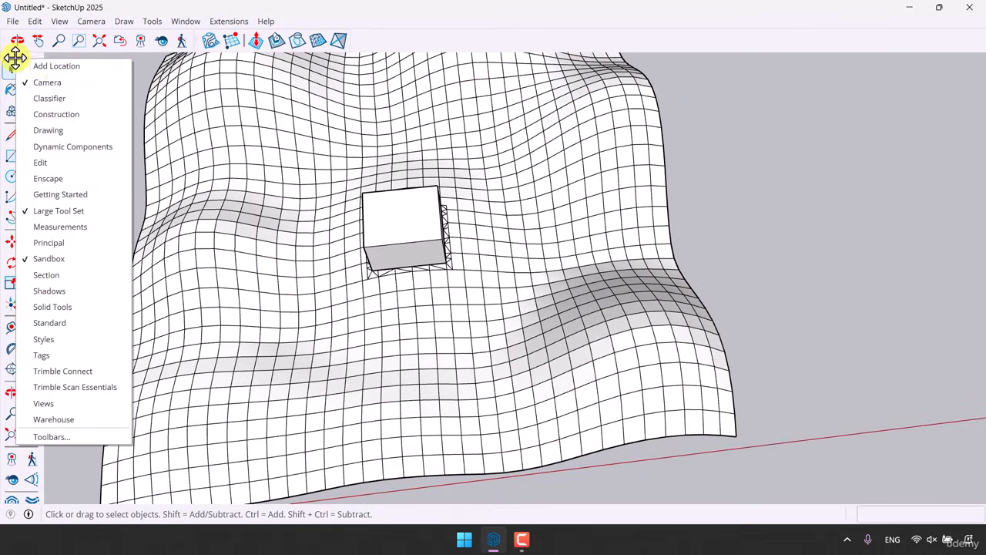
click(75, 408)
drag(242, 39, 346, 35)
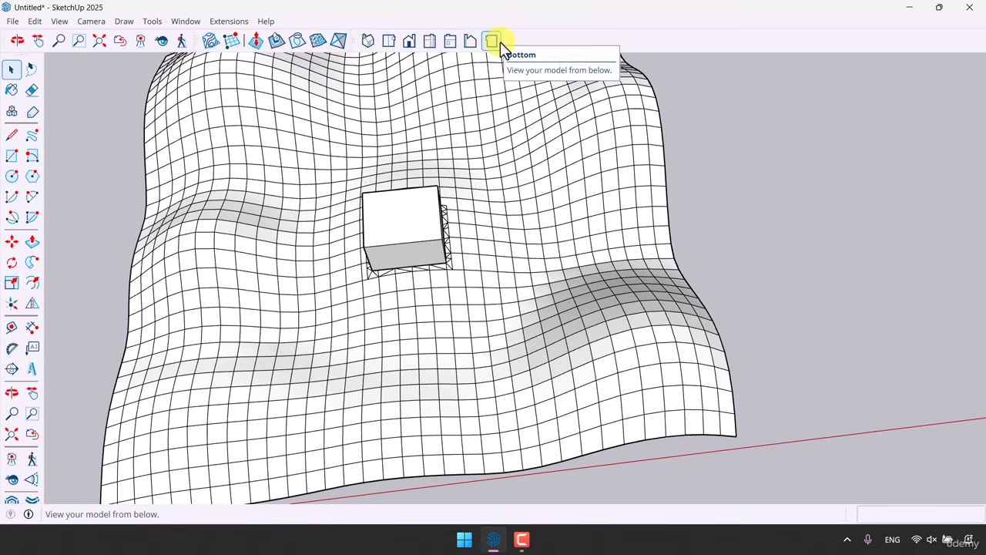
Cycle through the Iso, Top, Front, Right, Back, Left and Bottom standard views of the terrain
middle_drag(579, 265, 389, 100)
click(371, 42)
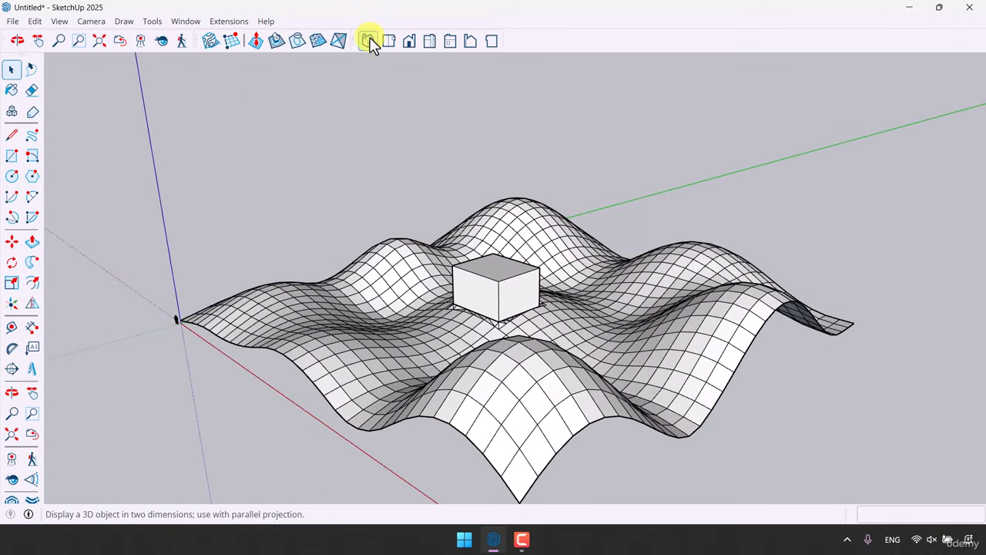
click(389, 42)
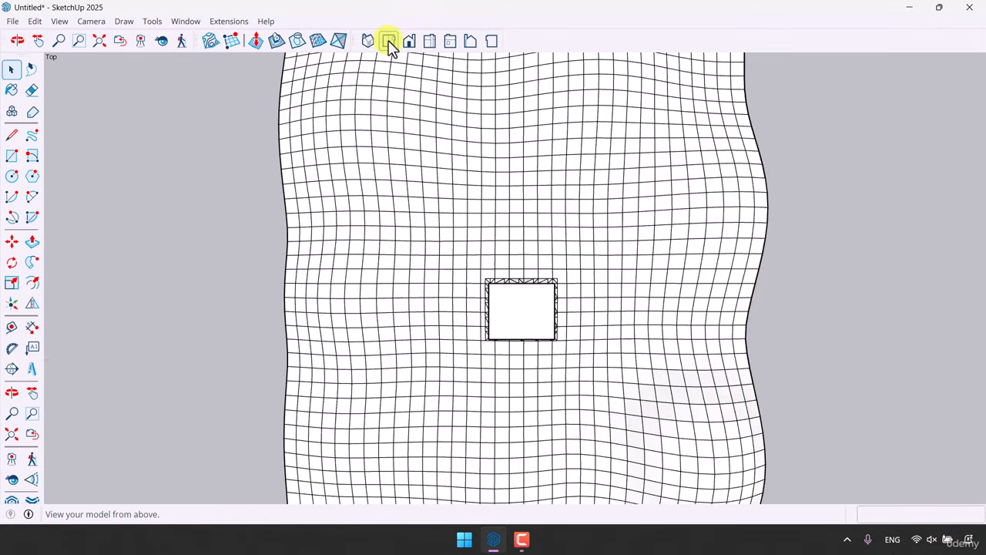
click(409, 41)
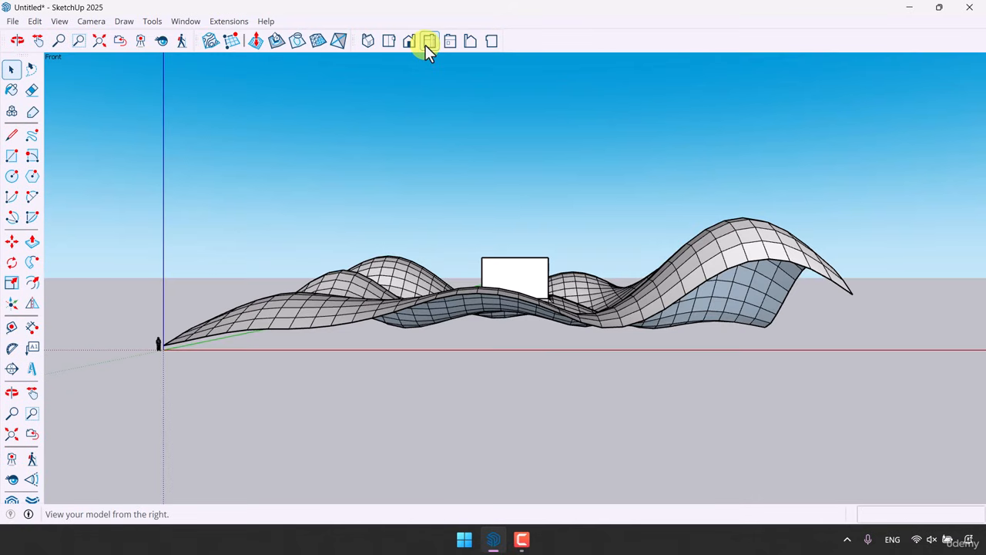
click(428, 44)
click(446, 44)
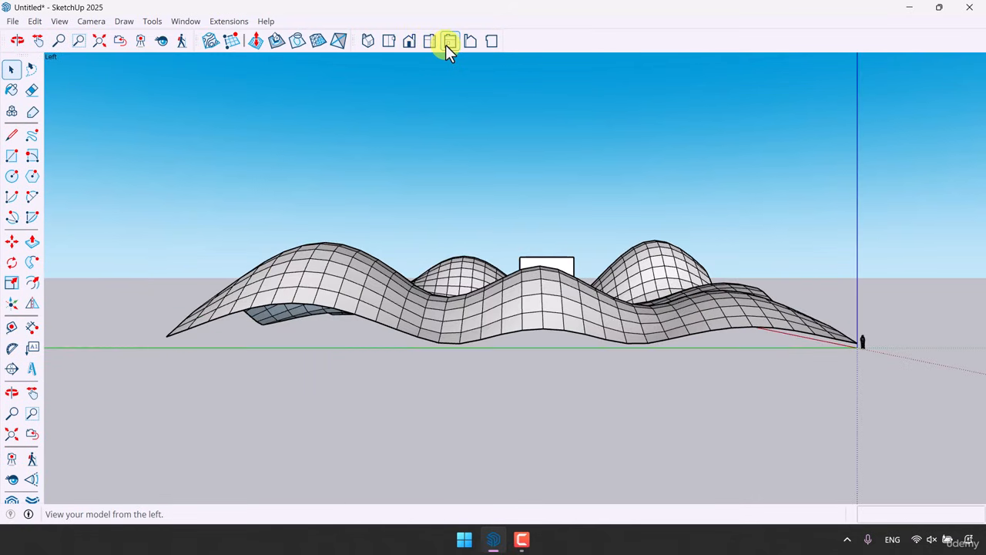
click(489, 43)
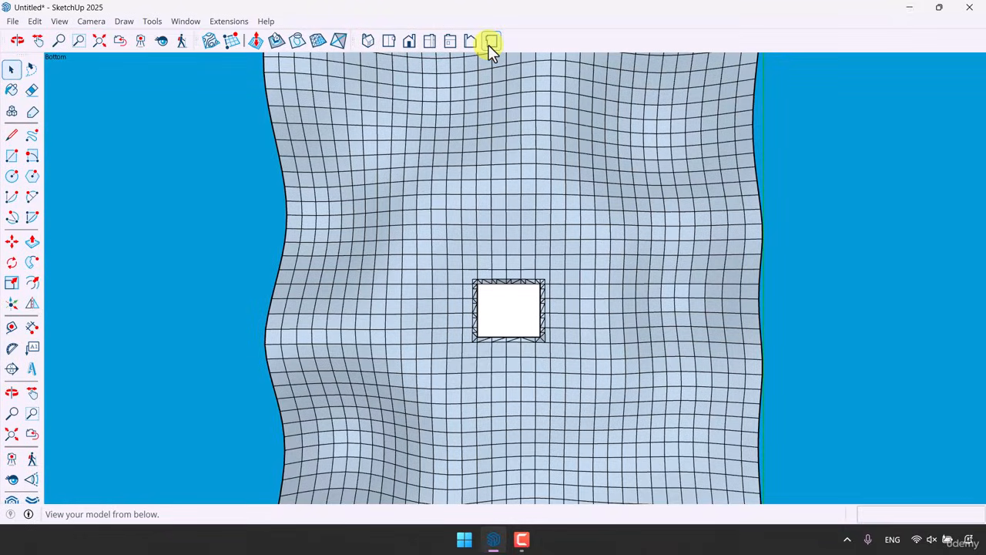
Switch to the Top view with Parallel Projection
click(368, 38)
click(384, 40)
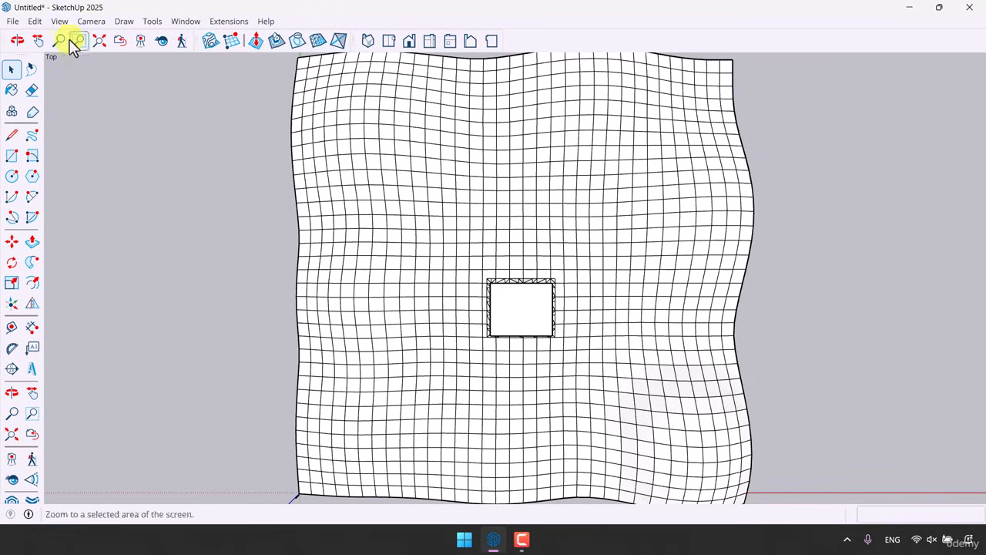
click(91, 21)
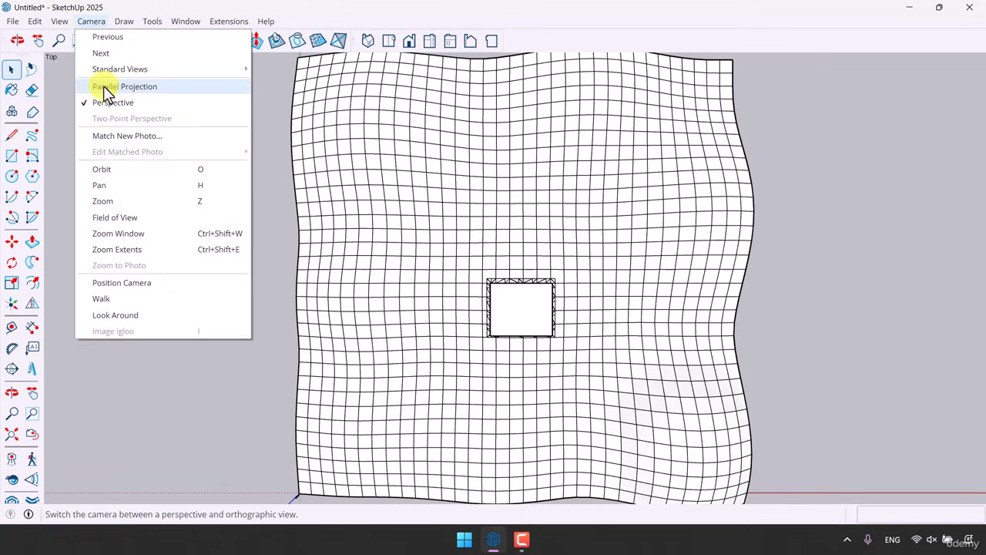
click(103, 85)
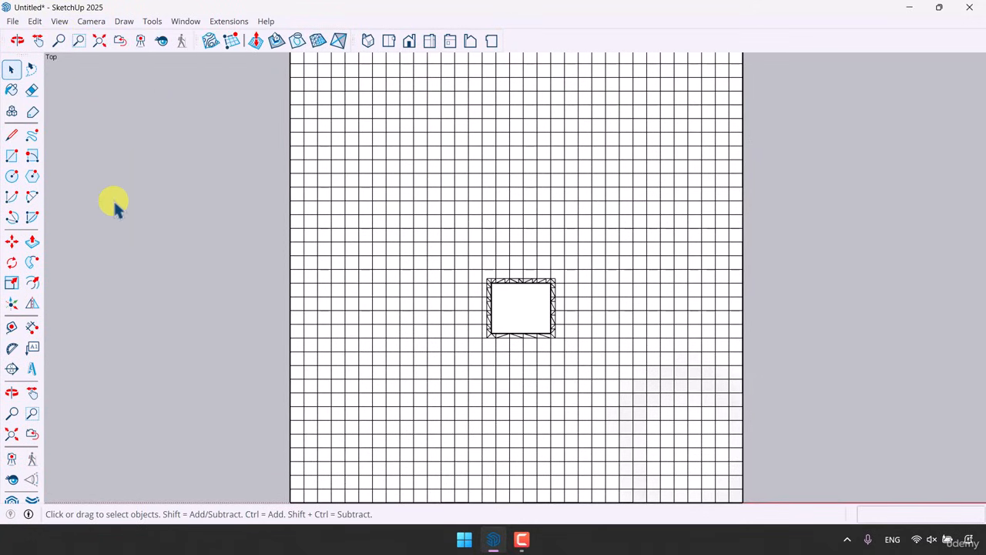
Draw a circle with a 16 m radius beside the terrain
click(11, 178)
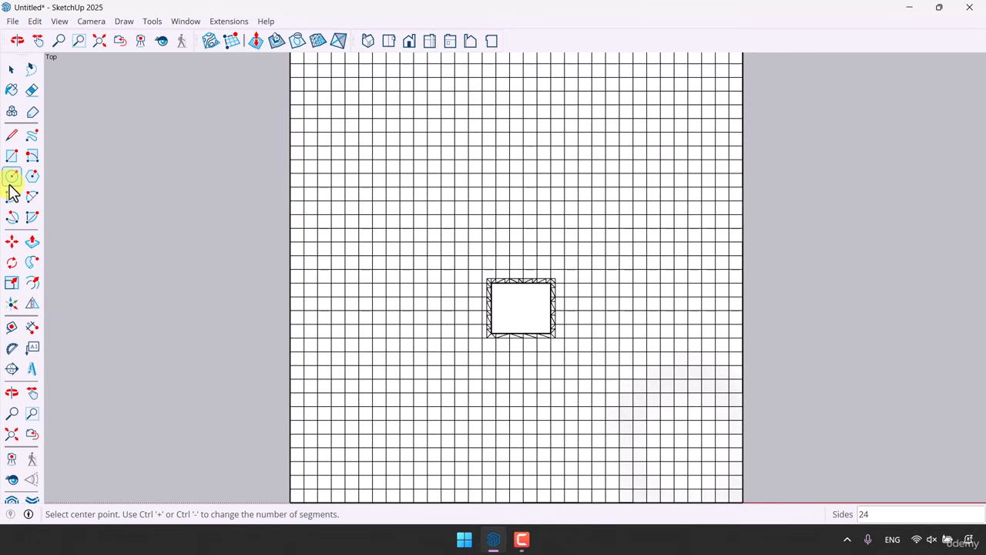
click(110, 301)
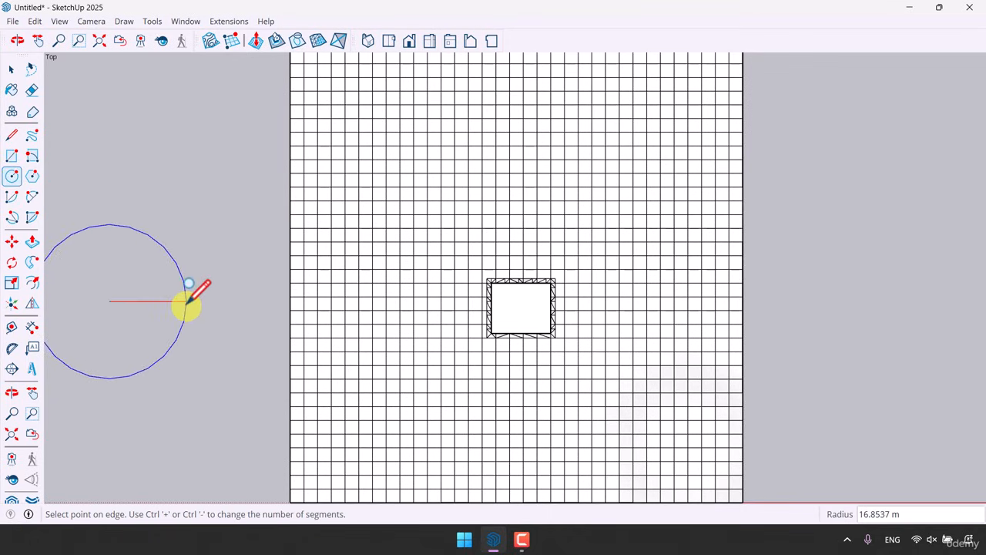
click(188, 300)
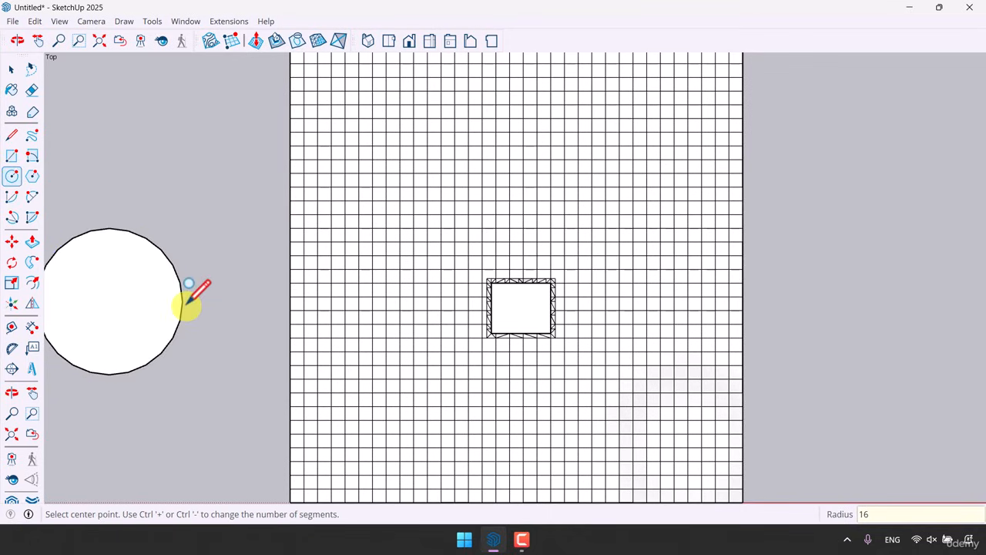
key(space)
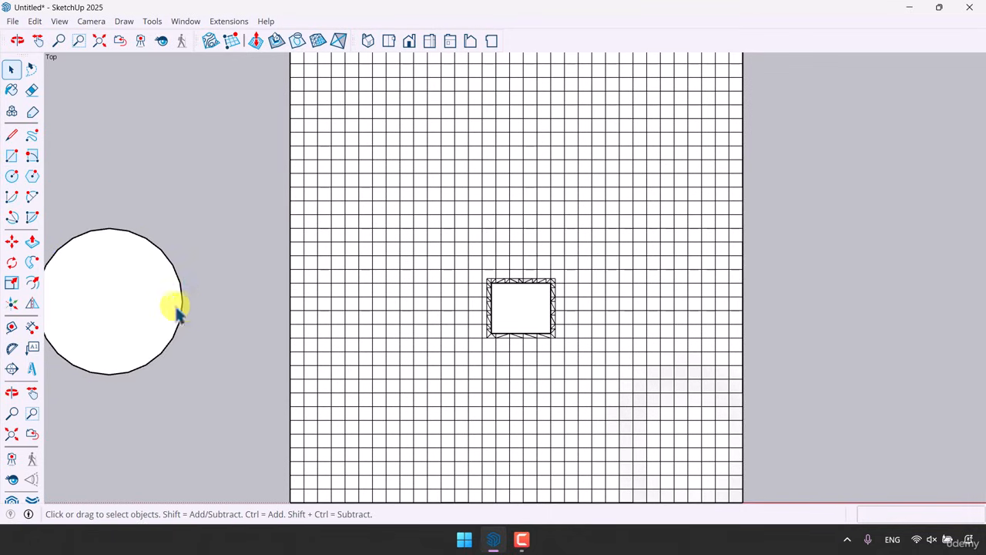
Offset the circle's edge inward 2 m and delete the inner face to leave a ring
click(31, 282)
click(123, 255)
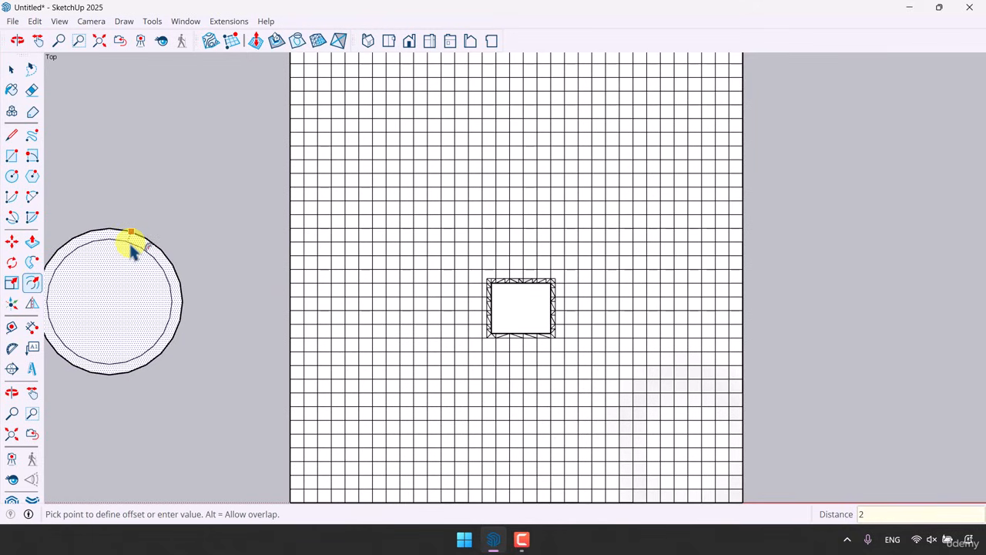
click(131, 250)
key(space)
click(119, 276)
key(Delete)
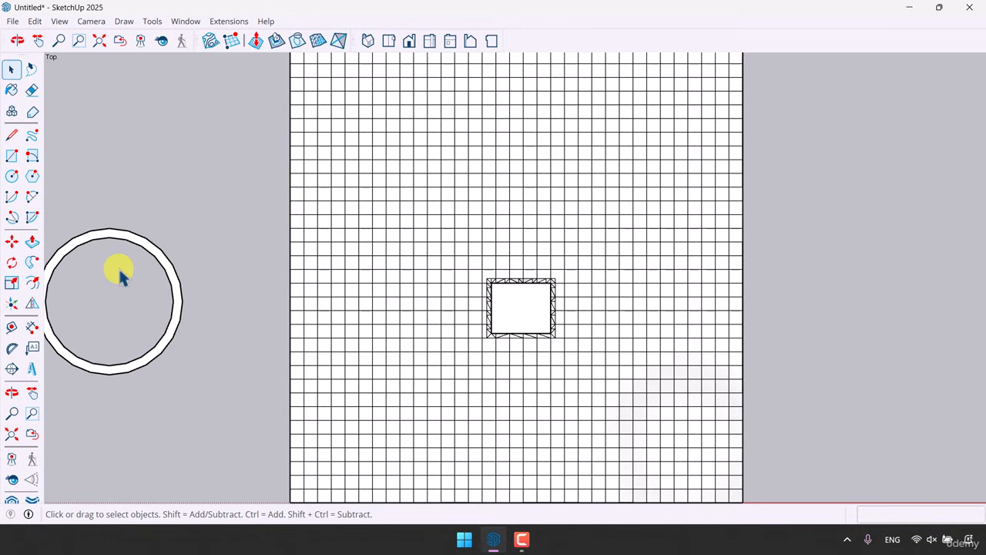
Make the ring into a group
click(128, 241)
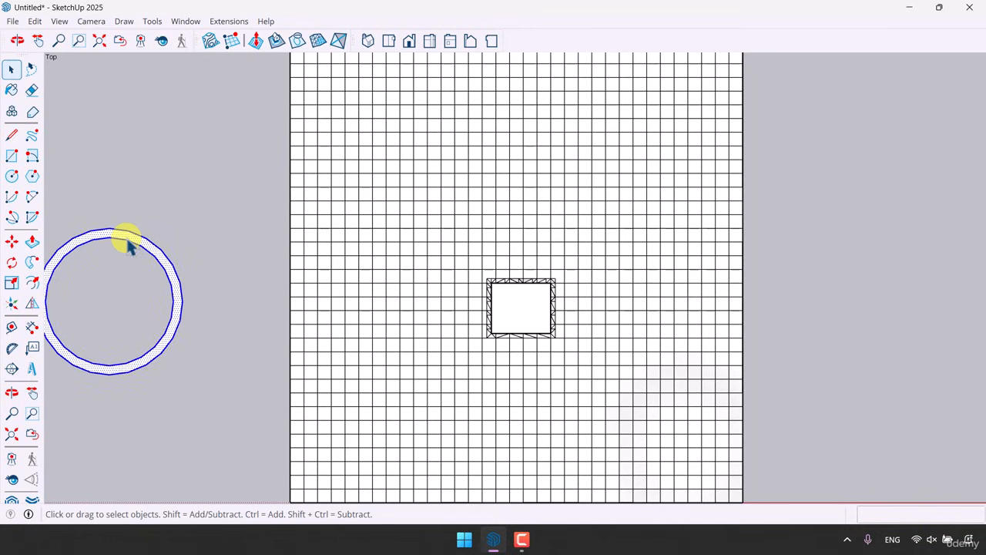
right_click(128, 242)
click(193, 347)
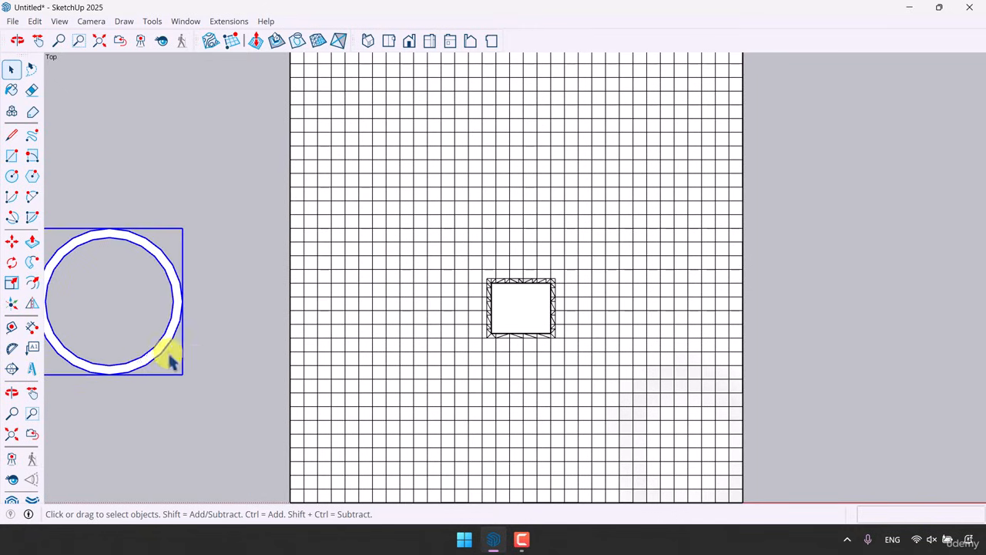
Move the ring group from beside the terrain onto it around the box
click(9, 242)
click(96, 441)
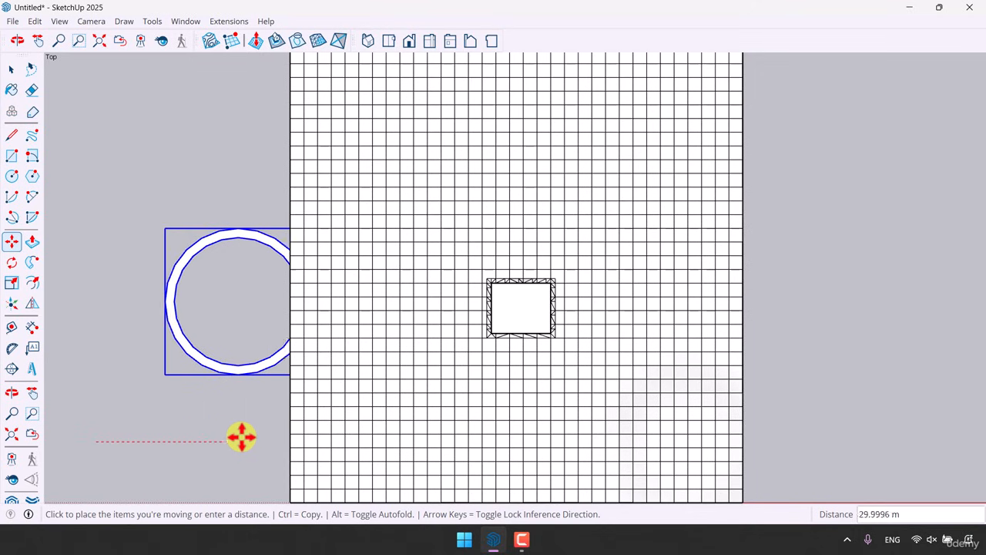
click(283, 437)
click(84, 411)
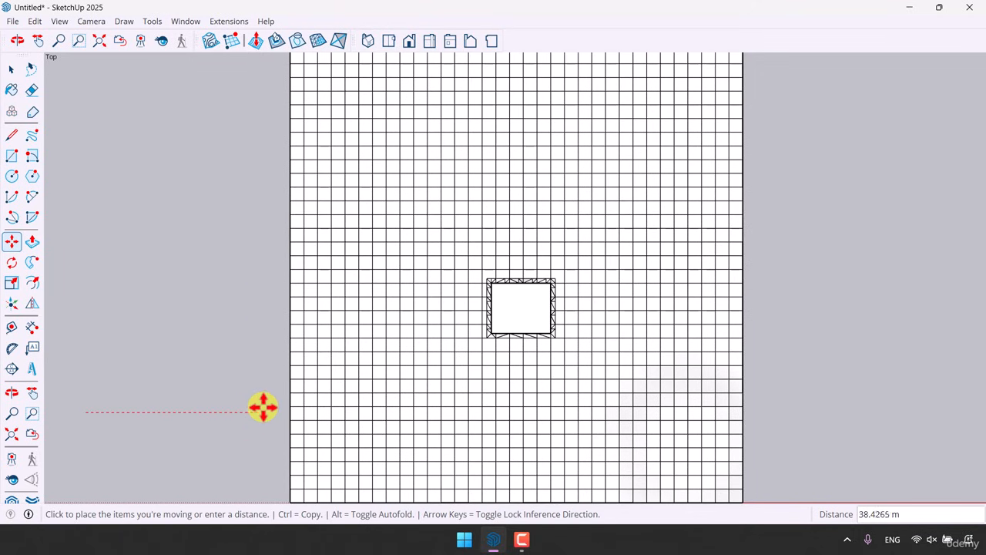
mouse_move(275, 407)
middle_down()
mouse_move(451, 323)
mouse_move(286, 38)
mouse_move(332, 312)
mouse_move(282, 376)
middle_up()
click(147, 328)
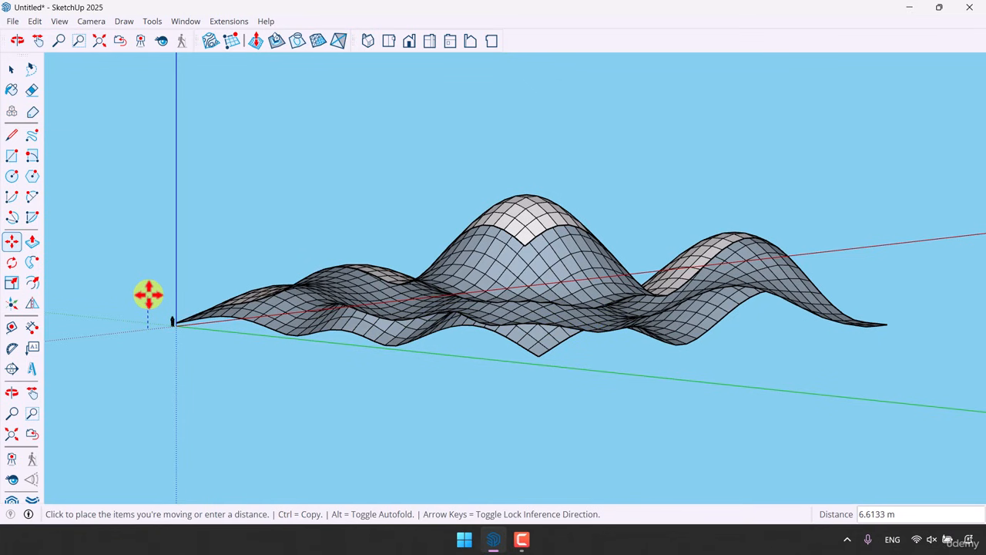
key(Escape)
Reposition the ring in Top view so it is centered around the box
middle_drag(150, 287, 303, 346)
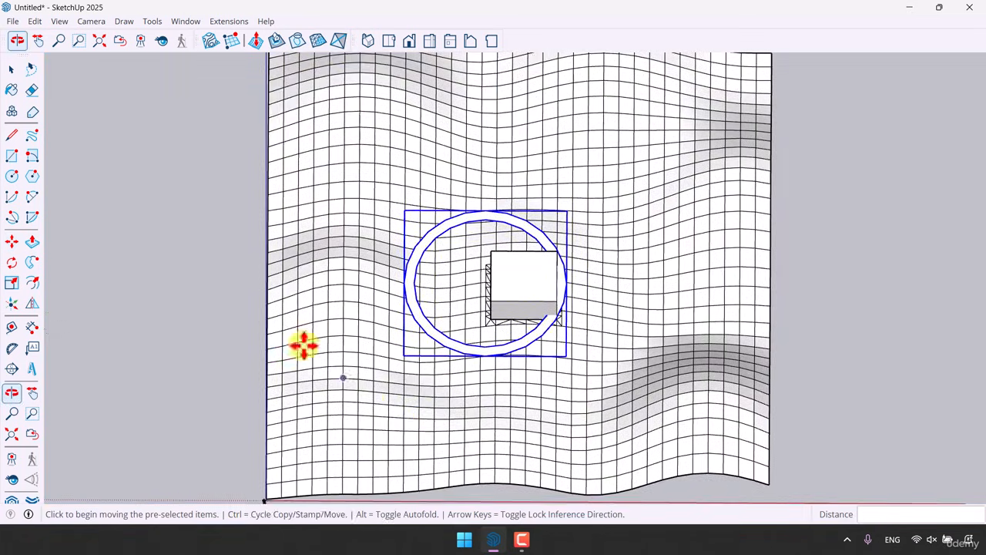
click(389, 42)
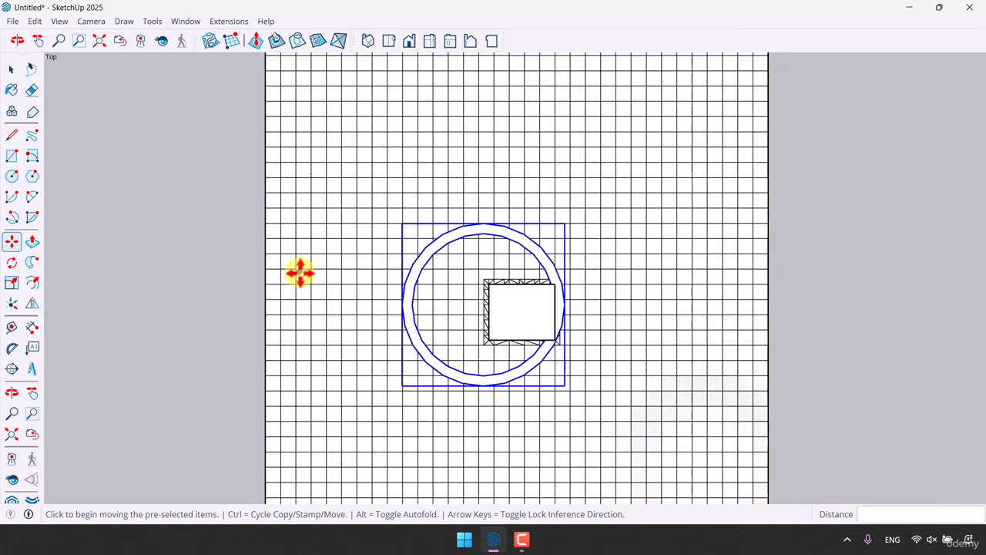
scroll(297, 270, down, 2)
click(187, 345)
click(213, 347)
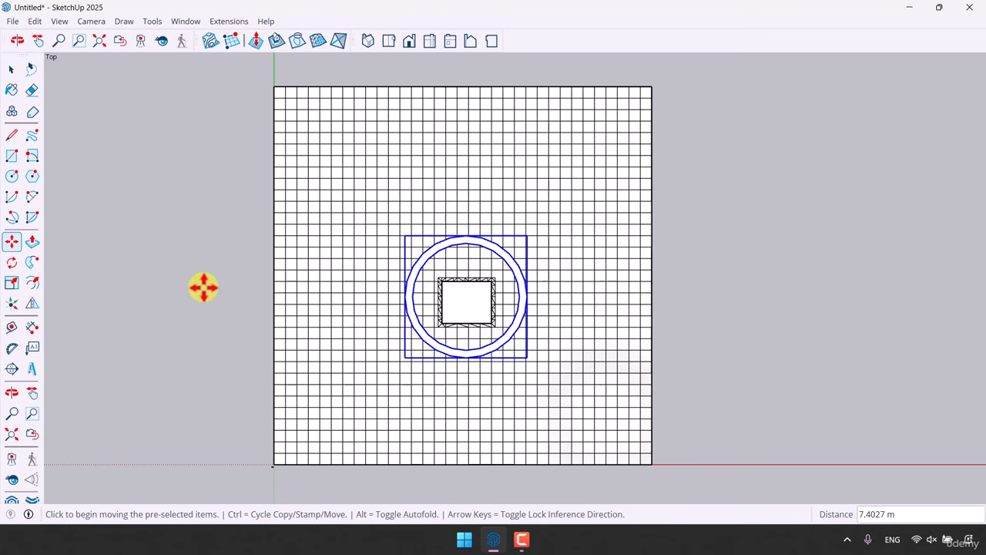
mouse_move(203, 286)
middle_down()
mouse_move(424, 331)
mouse_move(426, 320)
middle_up()
scroll(438, 238, up, 5)
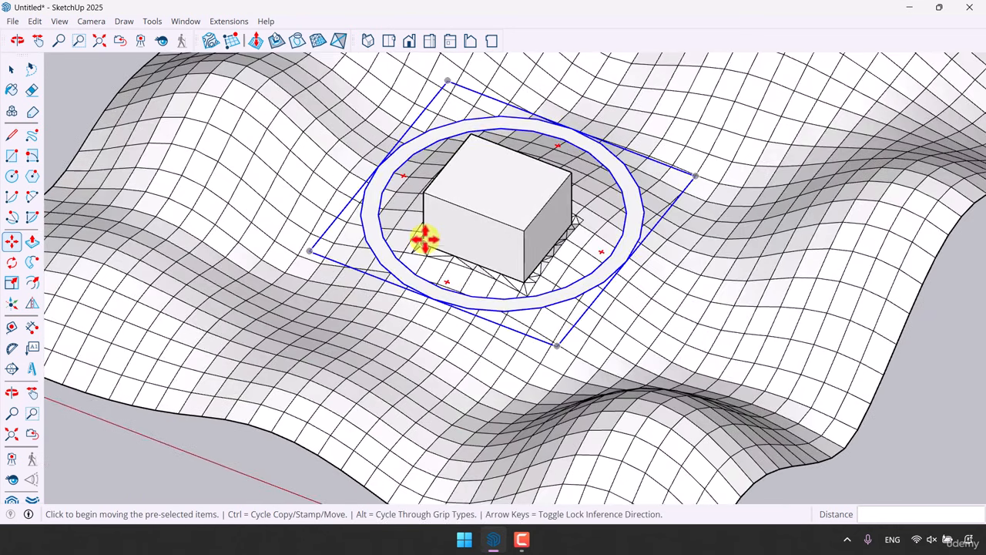
scroll(422, 239, up, 1)
key(space)
scroll(409, 269, up, 2)
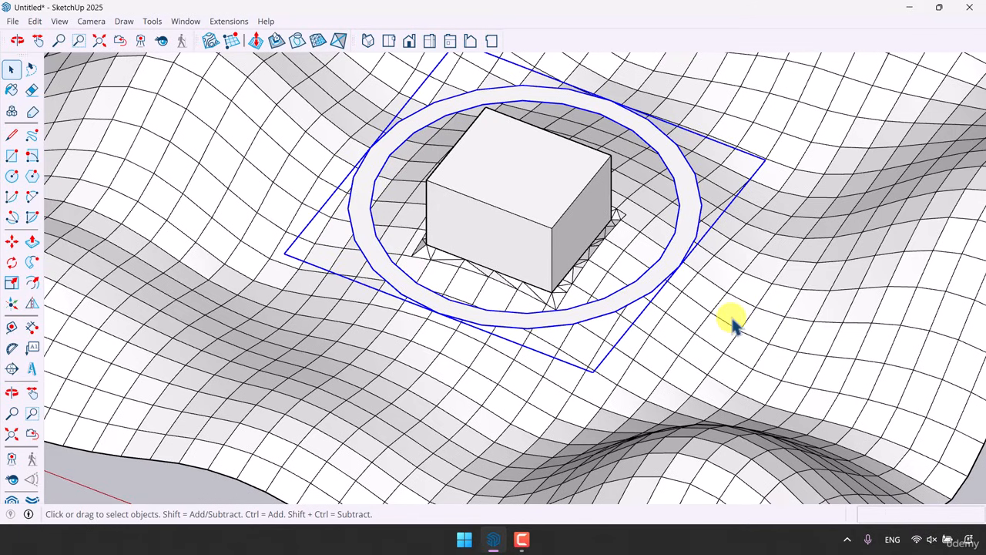
click(256, 41)
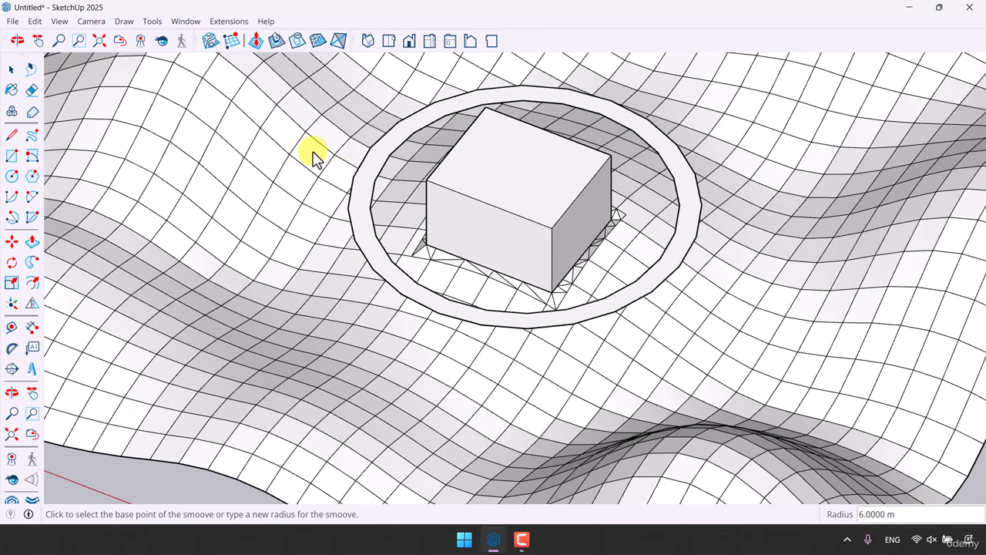
key(space)
Select the ring and Stamp it into the terrain mesh
click(377, 162)
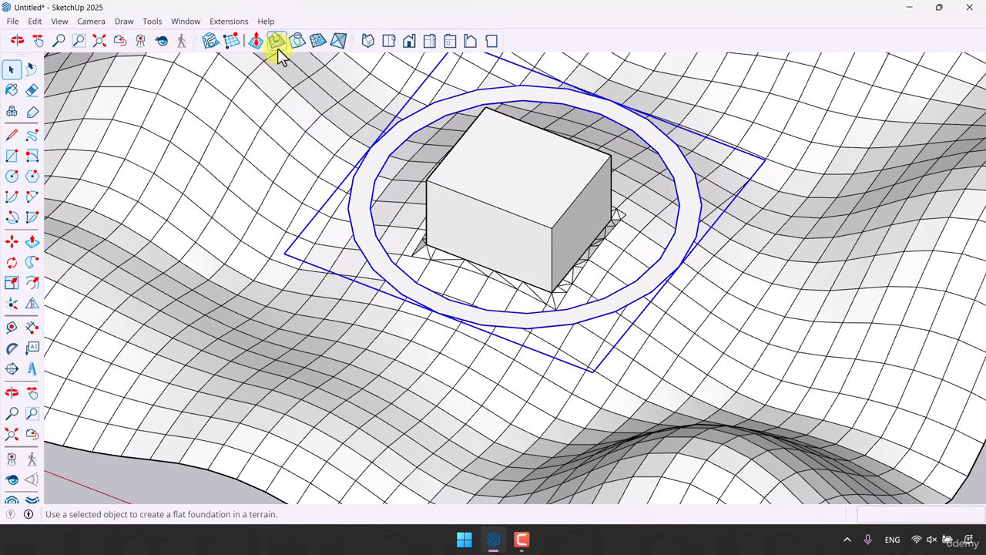
click(277, 46)
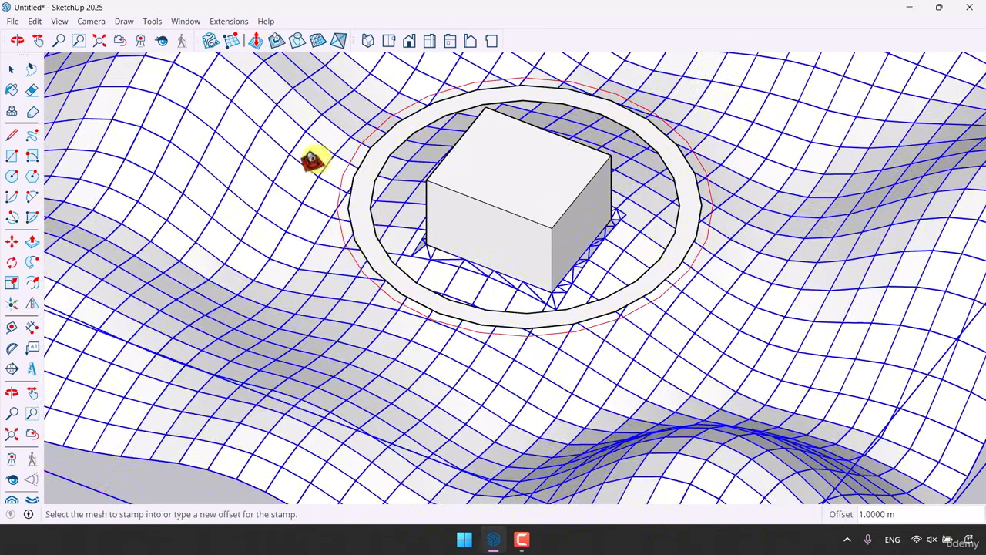
click(340, 271)
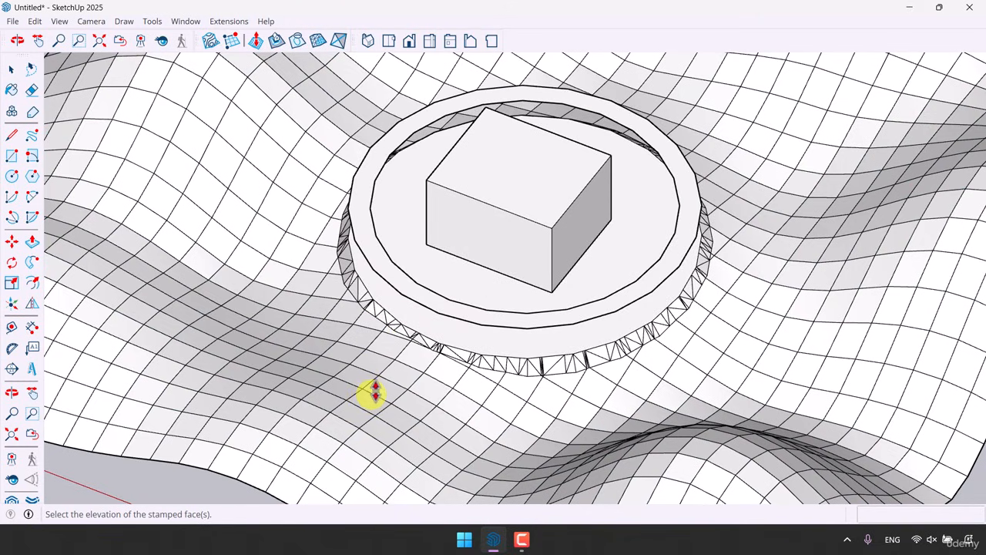
click(375, 394)
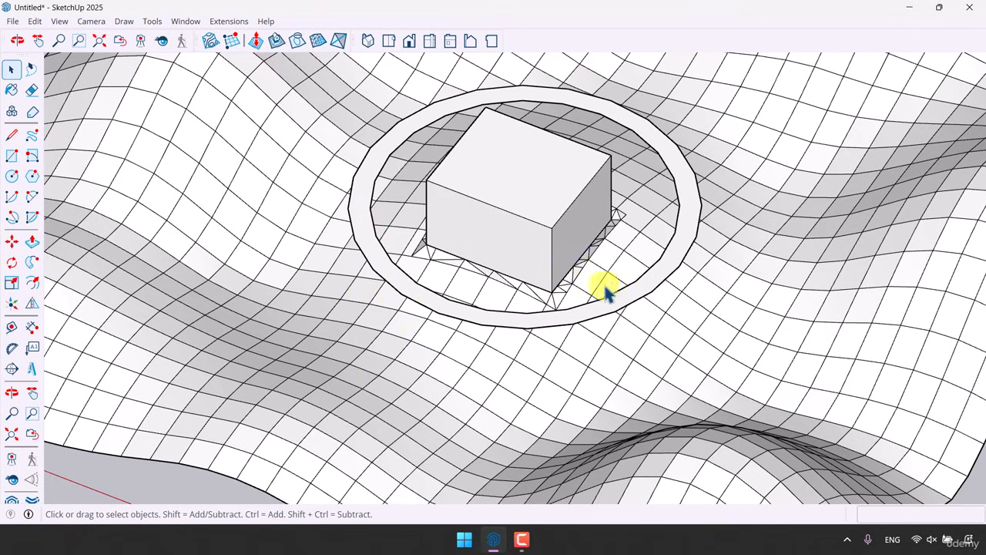
Select the ring group and drape its edges onto the terrain mesh with the Drape tool
click(446, 310)
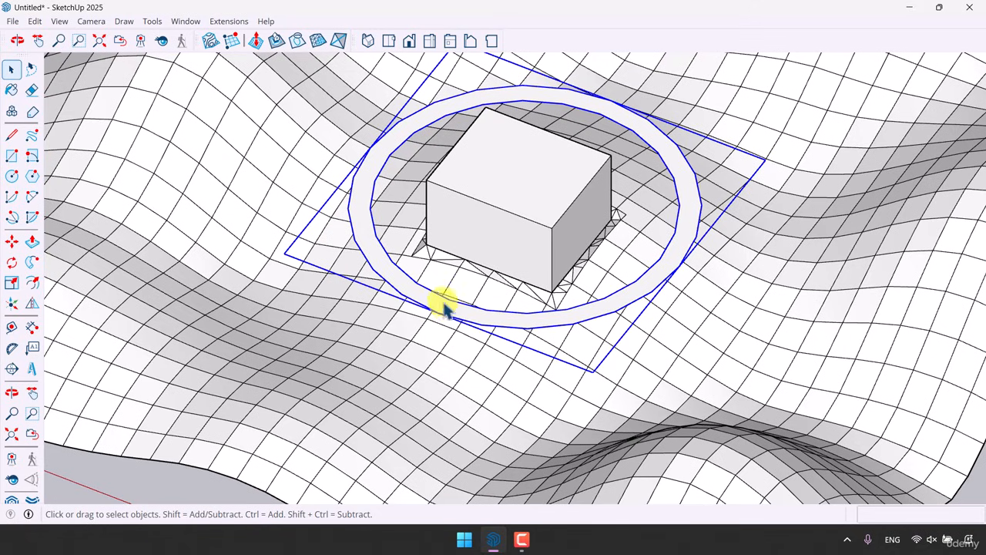
click(299, 43)
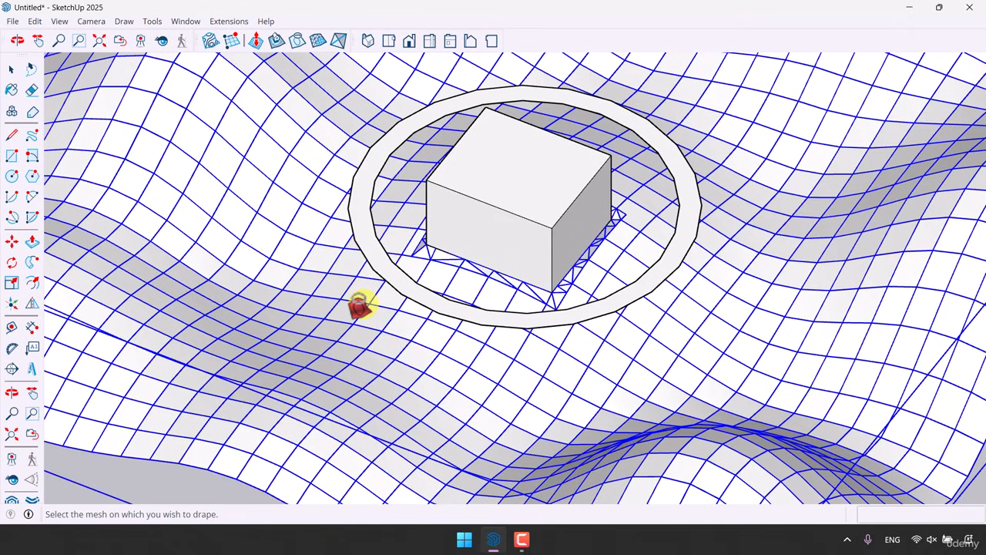
click(359, 306)
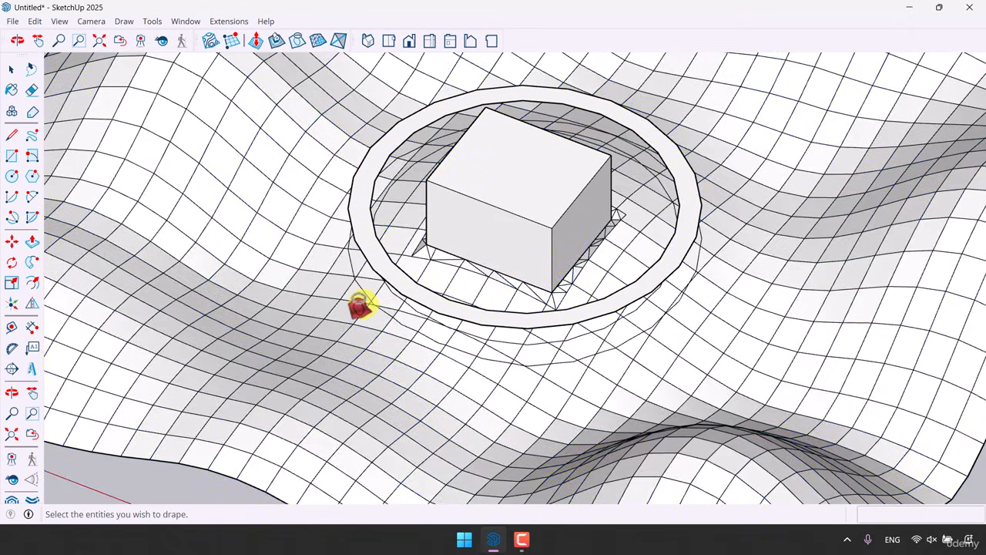
Inspect the draped ring edges on the terrain up close around the box
key(space)
middle_drag(359, 306, 578, 317)
scroll(578, 319, up, 4)
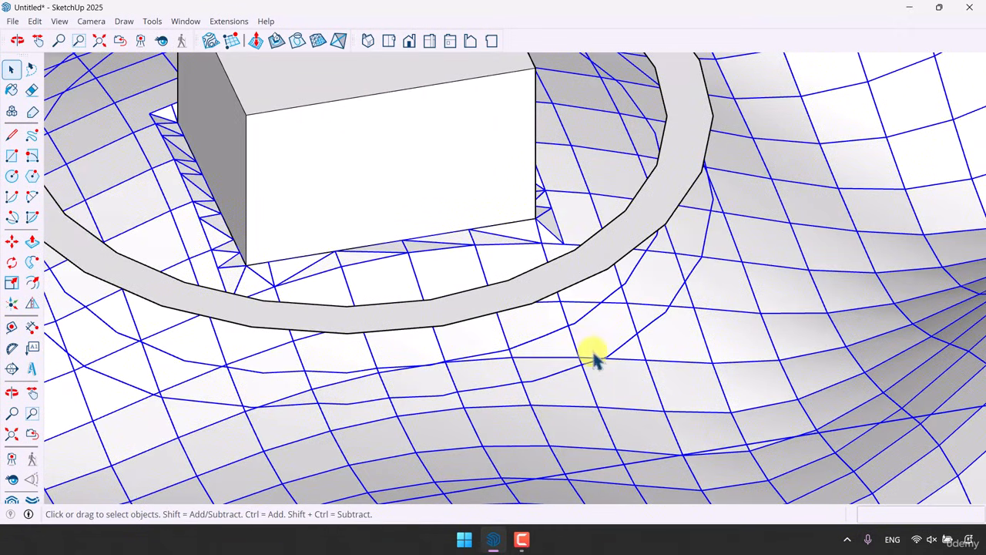
scroll(603, 328, down, 5)
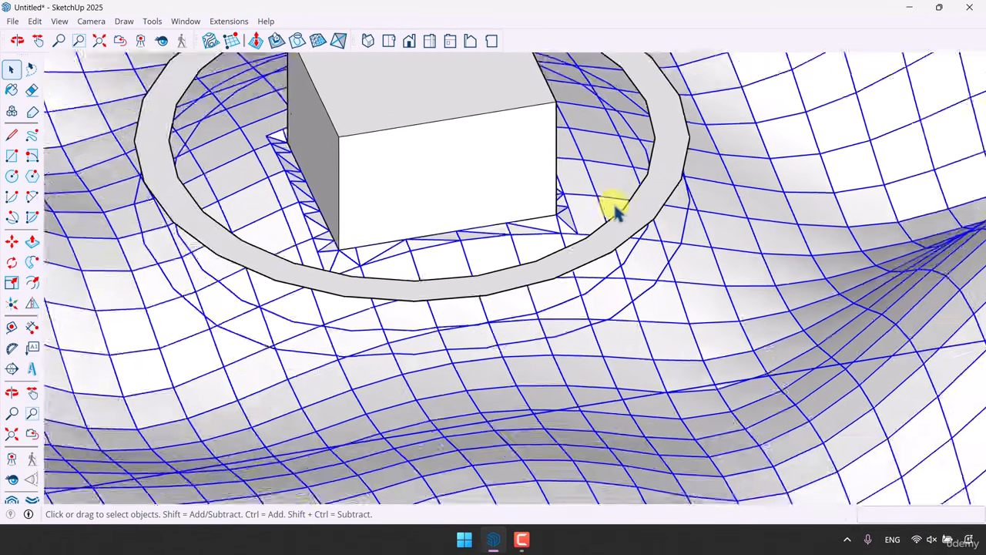
click(642, 465)
scroll(631, 273, up, 5)
middle_drag(635, 271, 631, 211)
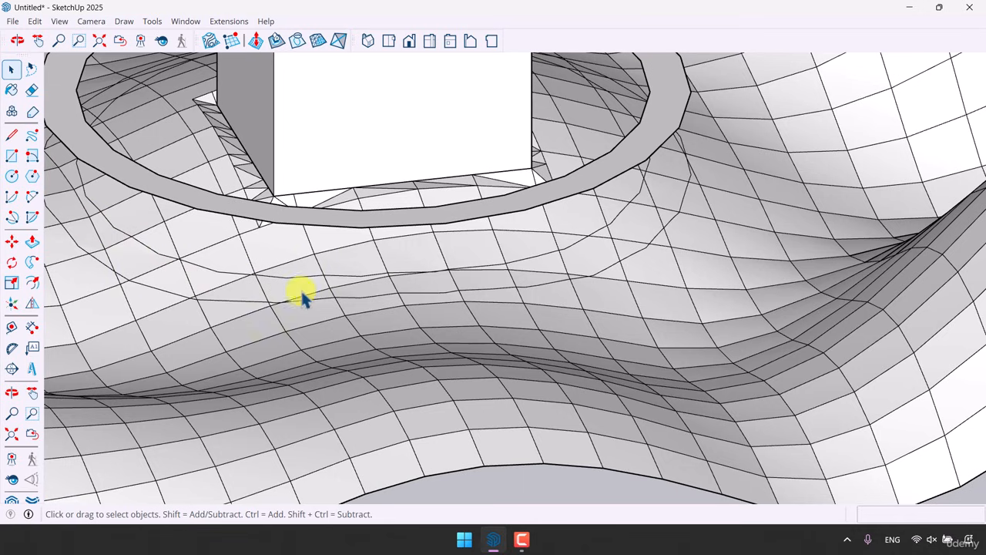
scroll(472, 291, down, 4)
scroll(660, 297, up, 2)
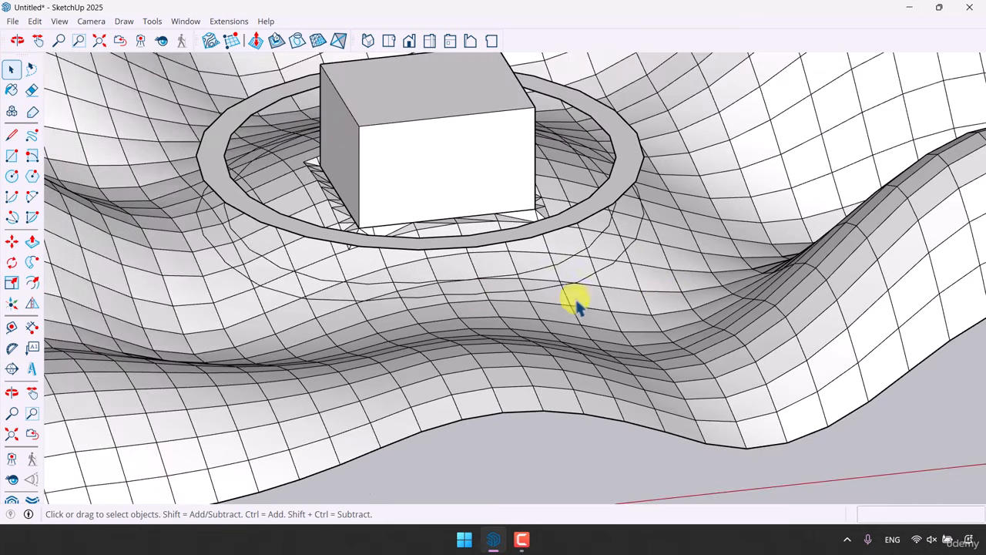
Delete the ring group from around the box
click(530, 231)
key(Delete)
scroll(568, 307, down, 3)
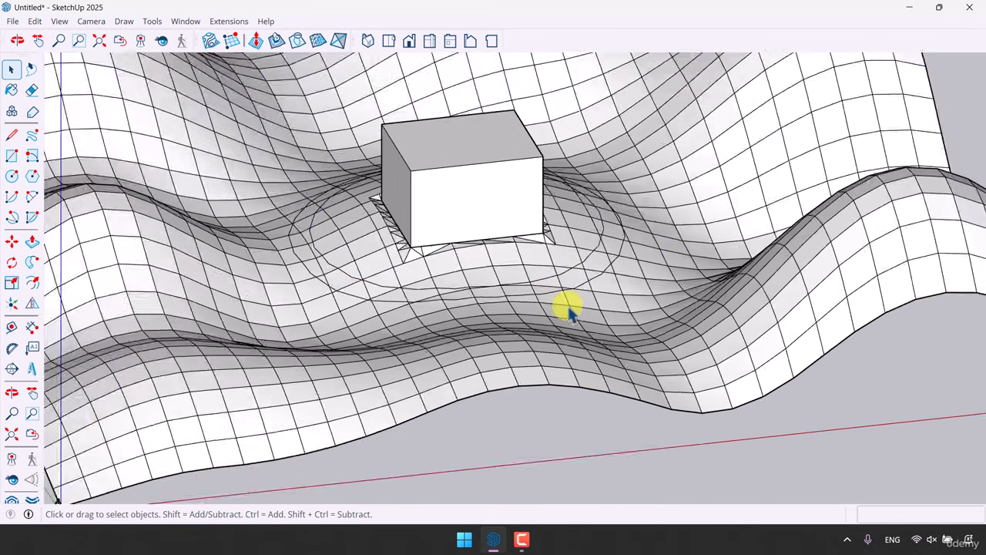
middle_drag(568, 306, 385, 293)
middle_drag(681, 249, 534, 368)
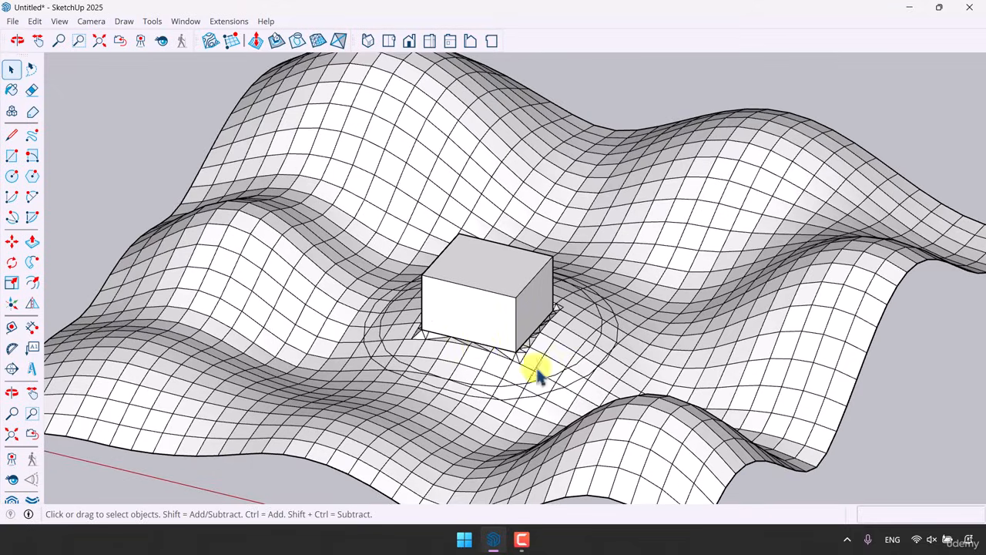
Adjust the camera and orbit out to view the whole terrain with the box and draped path
click(91, 21)
click(115, 104)
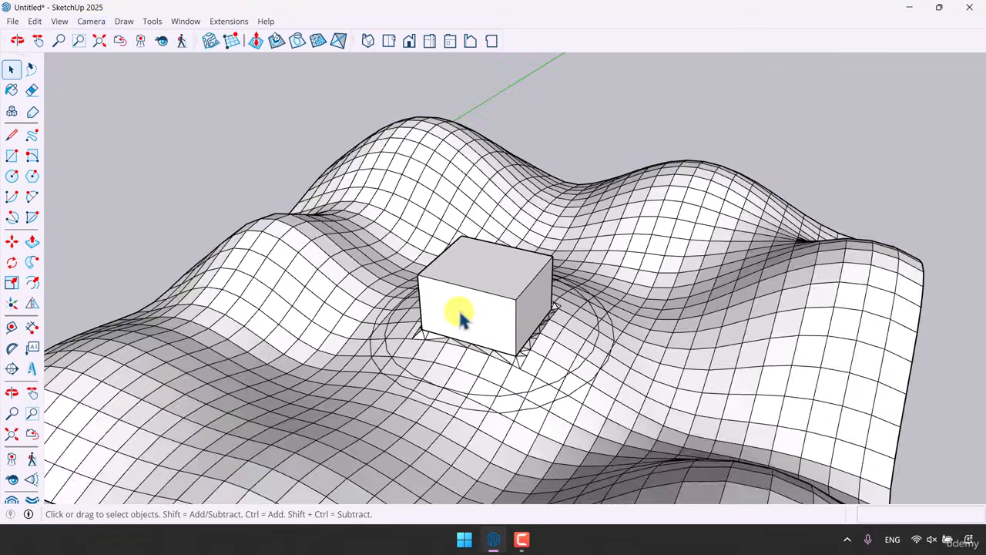
mouse_move(458, 315)
middle_down()
mouse_move(534, 308)
mouse_move(500, 225)
mouse_move(405, 267)
mouse_move(734, 231)
mouse_move(637, 186)
middle_up()
drag(487, 239, 480, 238)
key(space)
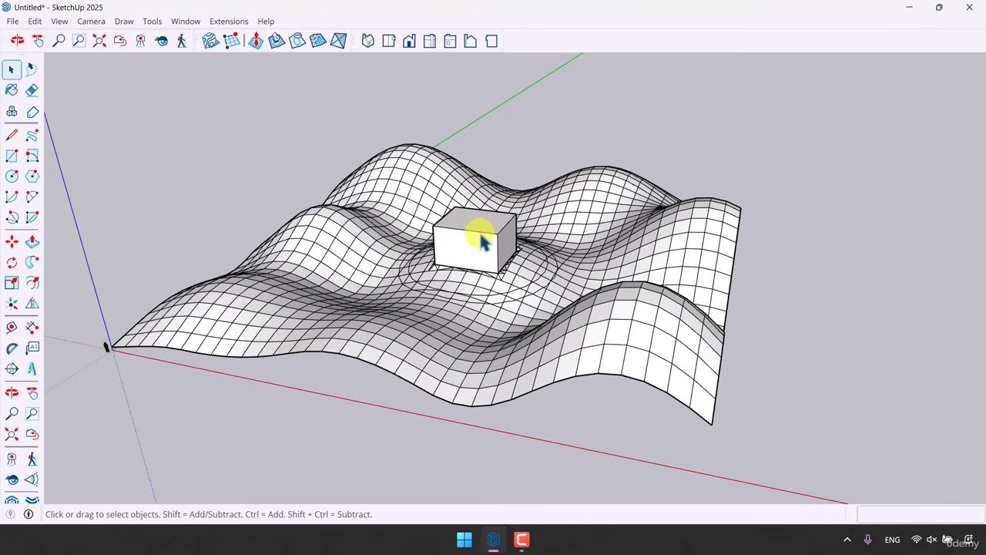
click(524, 541)
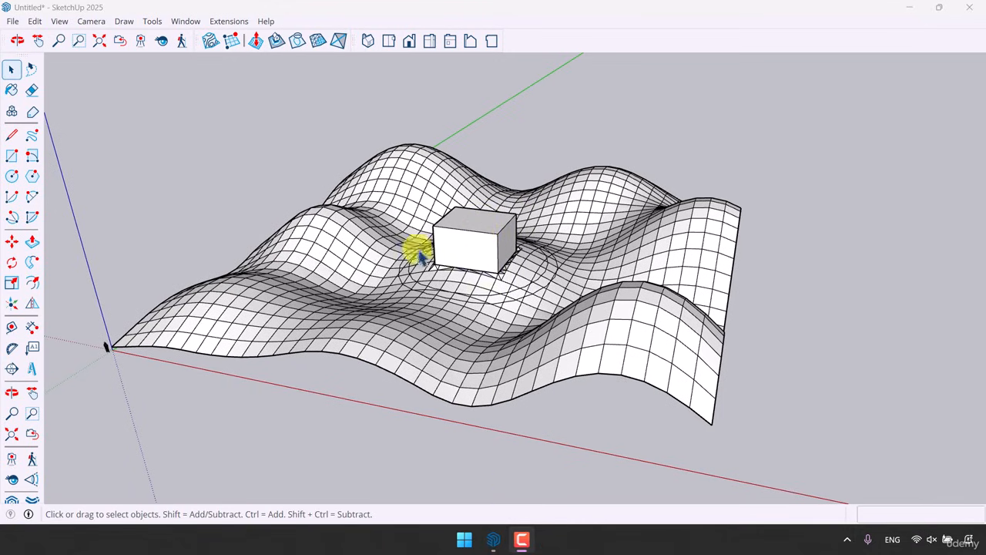